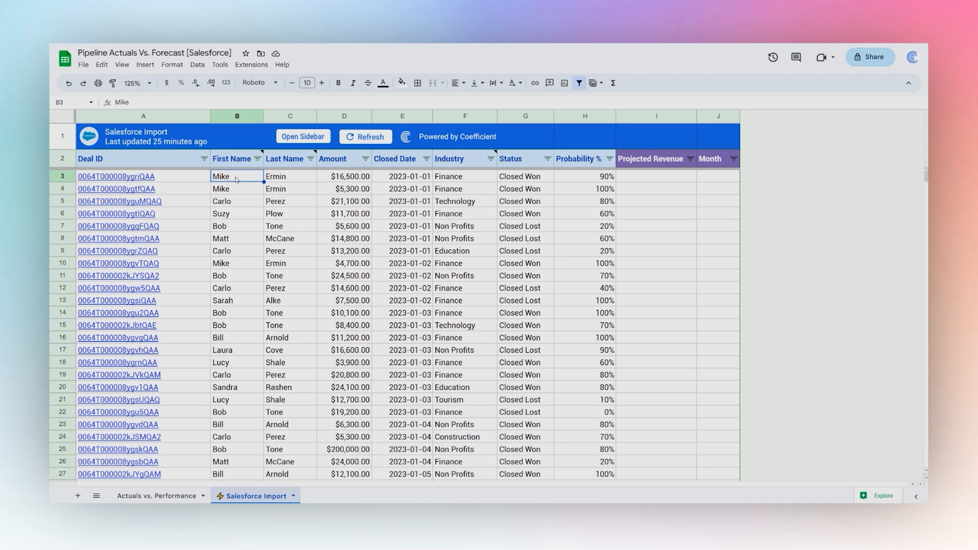
# Step: Search the add-on marketplace for "Coefficient: Salesforce, Hubspot Data Connector" and return to the spreadsheet
pyautogui.click(253, 65)
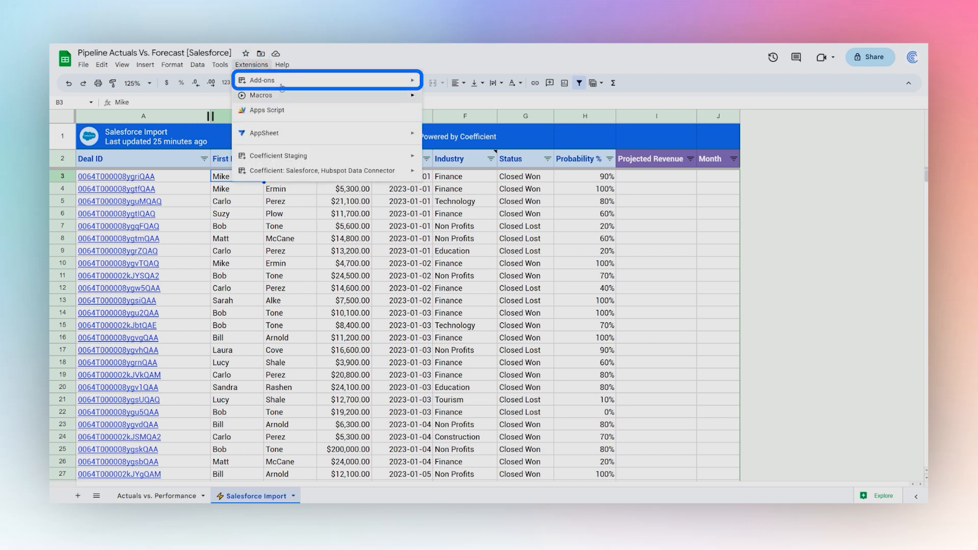
pyautogui.moveTo(282, 88)
pyautogui.click(471, 83)
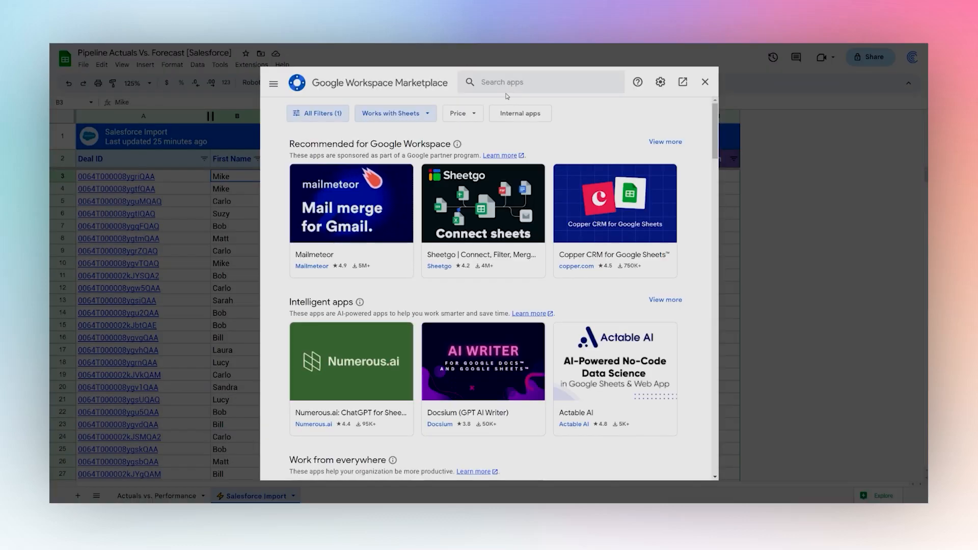
pyautogui.click(510, 83)
pyautogui.write('coeff')
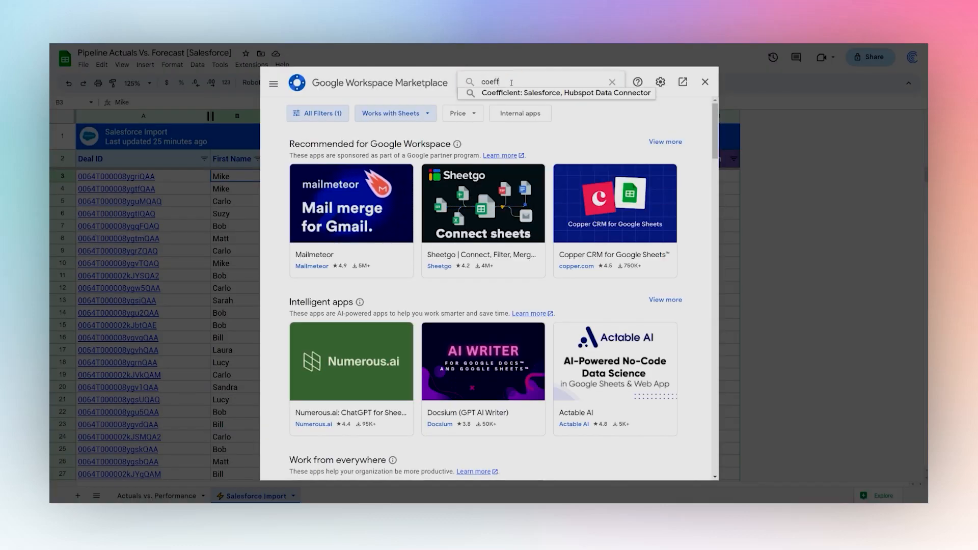
pyautogui.click(512, 93)
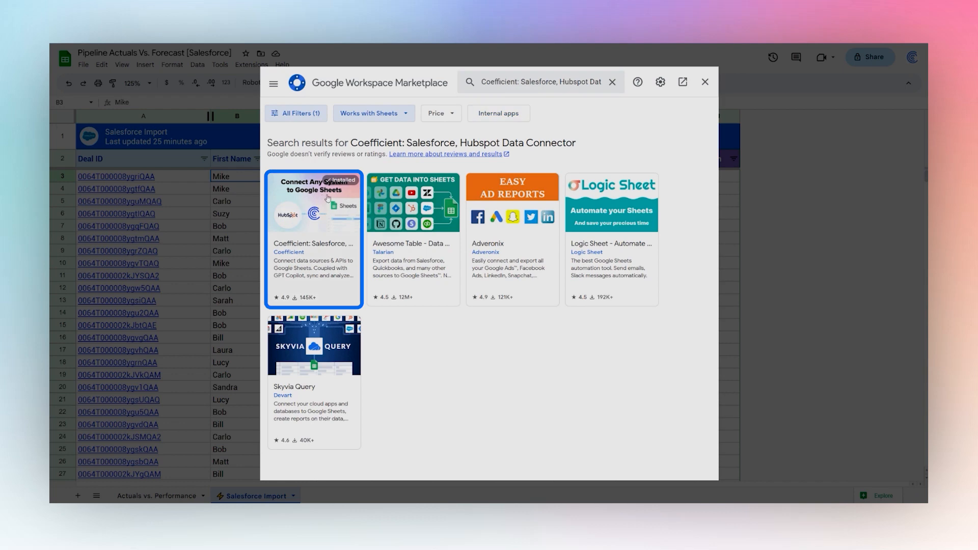
pyautogui.click(706, 82)
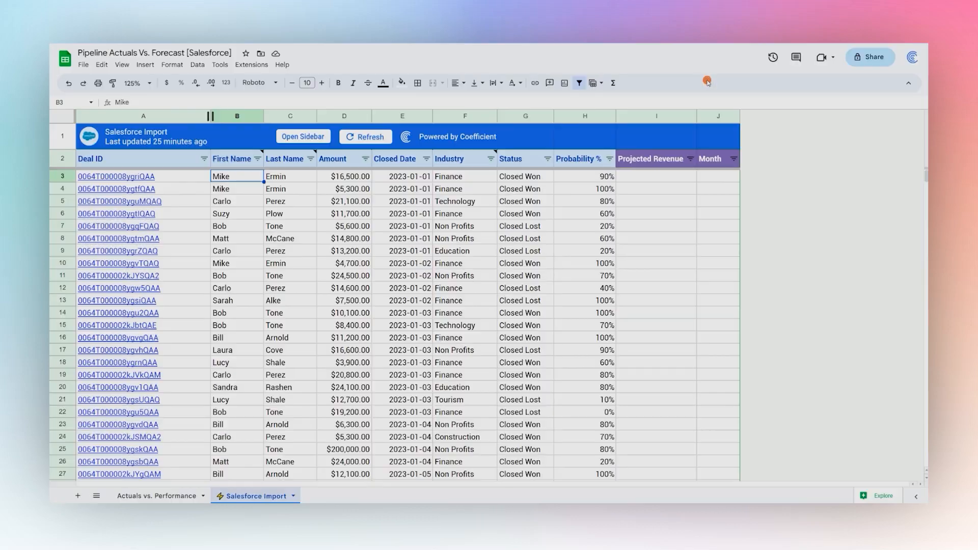
pyautogui.moveTo(175, 187)
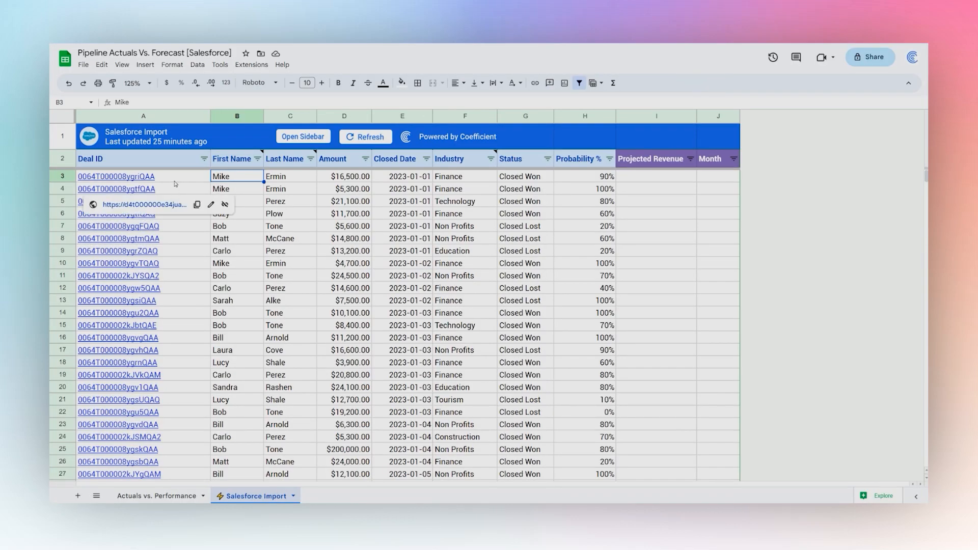
pyautogui.click(170, 160)
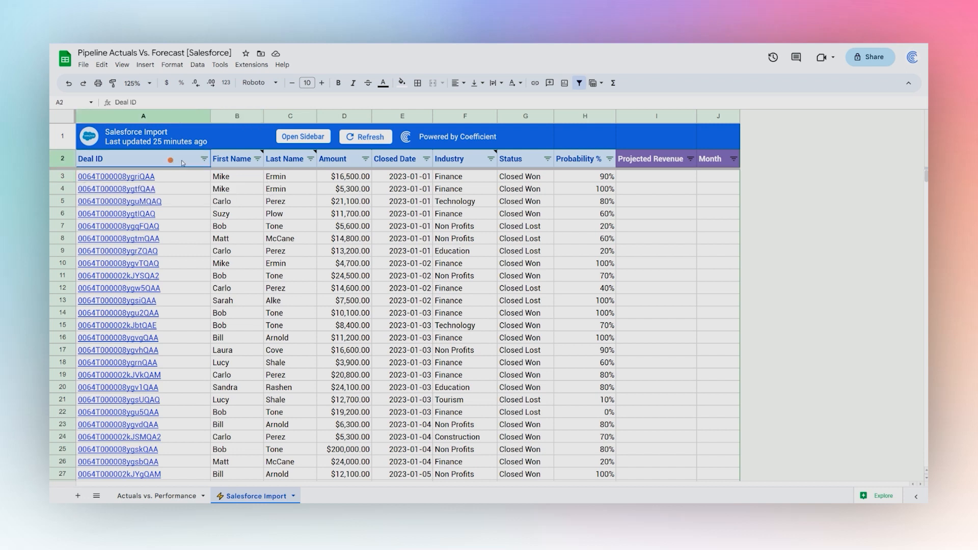
pyautogui.moveTo(182, 163); pyautogui.dragTo(615, 228)
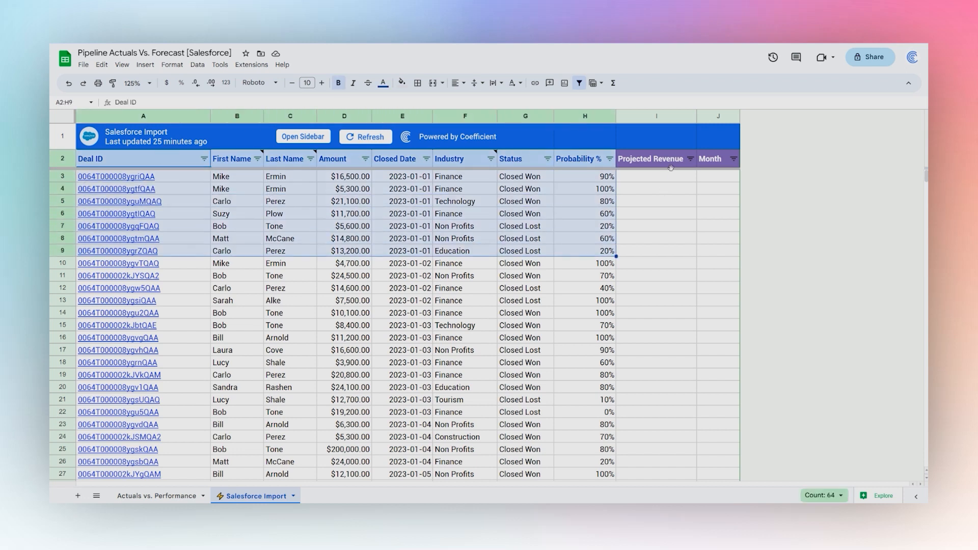
pyautogui.moveTo(680, 160); pyautogui.dragTo(725, 249)
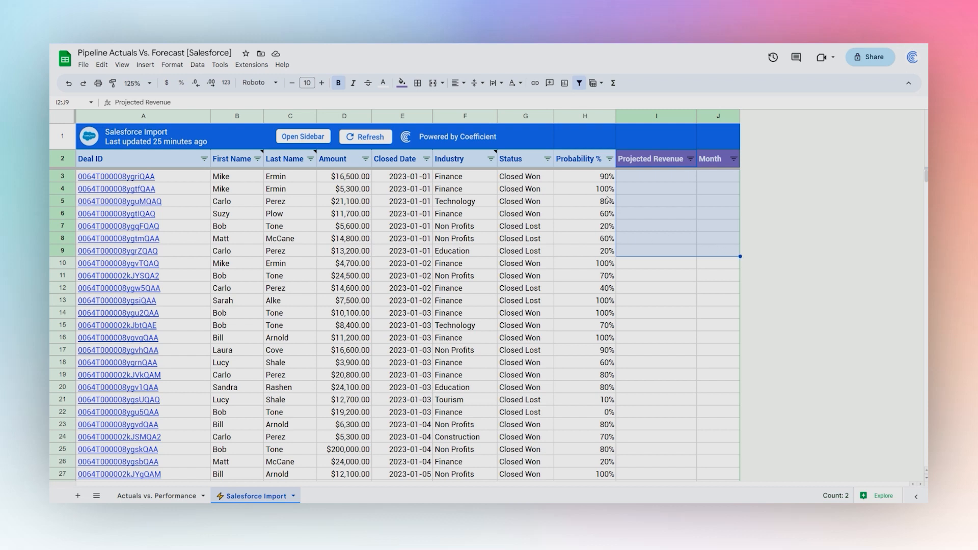
# Step: Calculate Projected Revenue in I3 as =H3*D3, probability times amount, and autofill the formula down the column
pyautogui.click(656, 160)
pyautogui.click(646, 178)
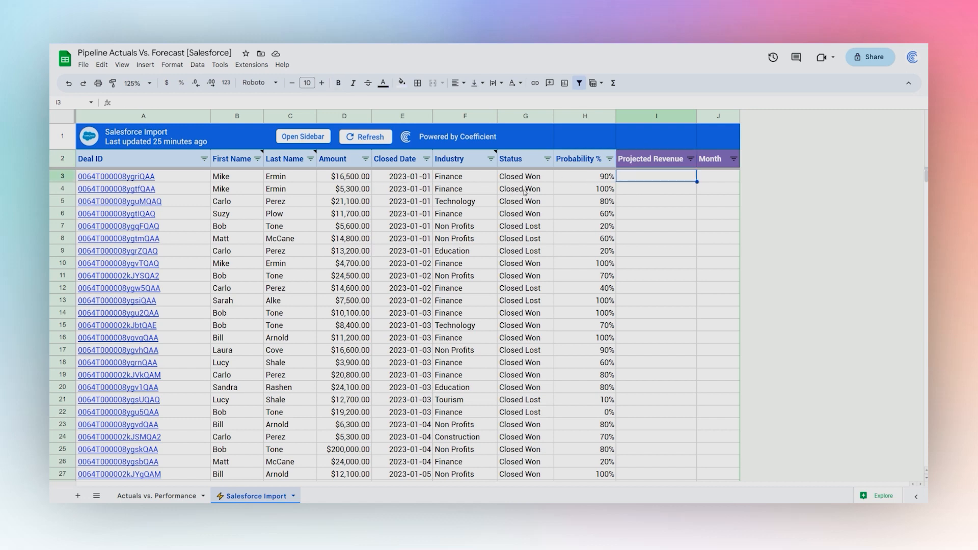
pyautogui.write('=')
pyautogui.click(591, 177)
pyautogui.write('*')
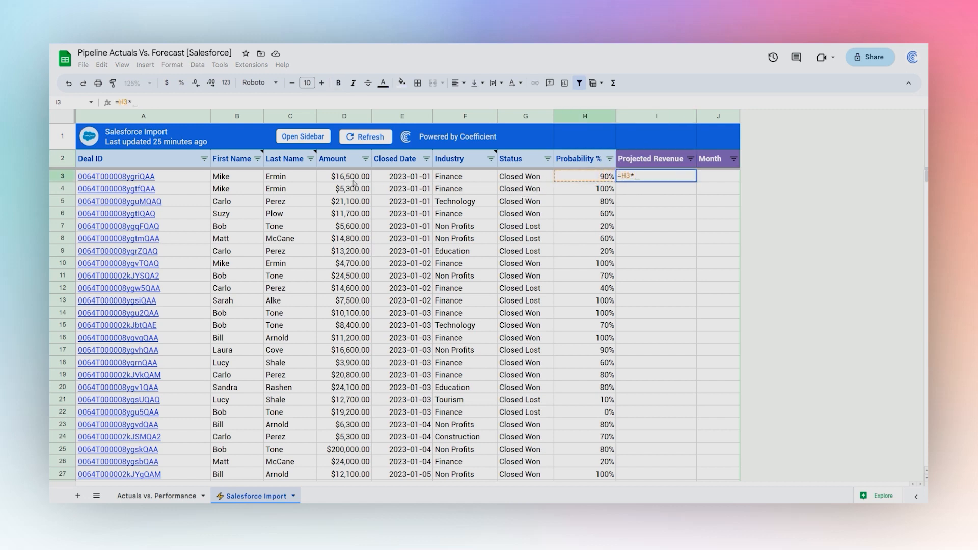
pyautogui.click(353, 179)
pyautogui.press('Return')
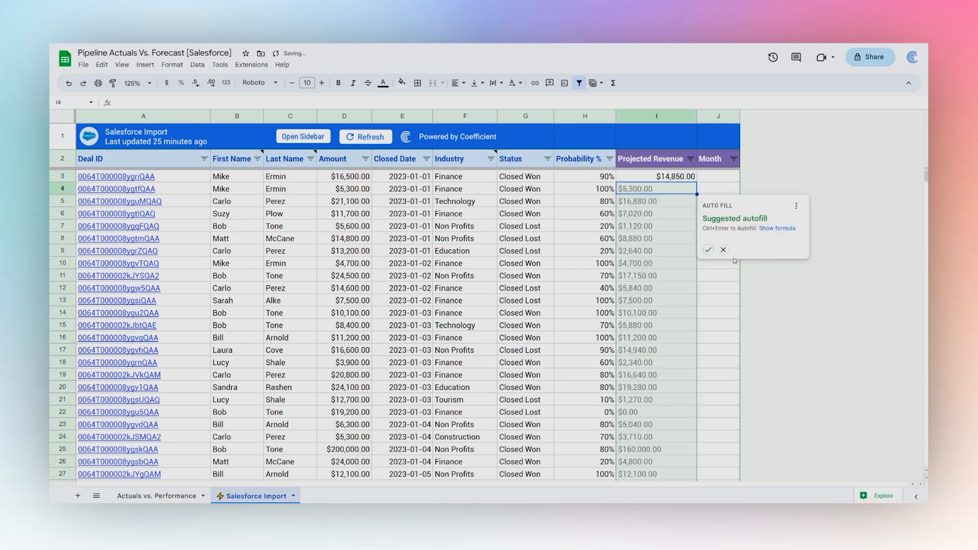
pyautogui.click(708, 252)
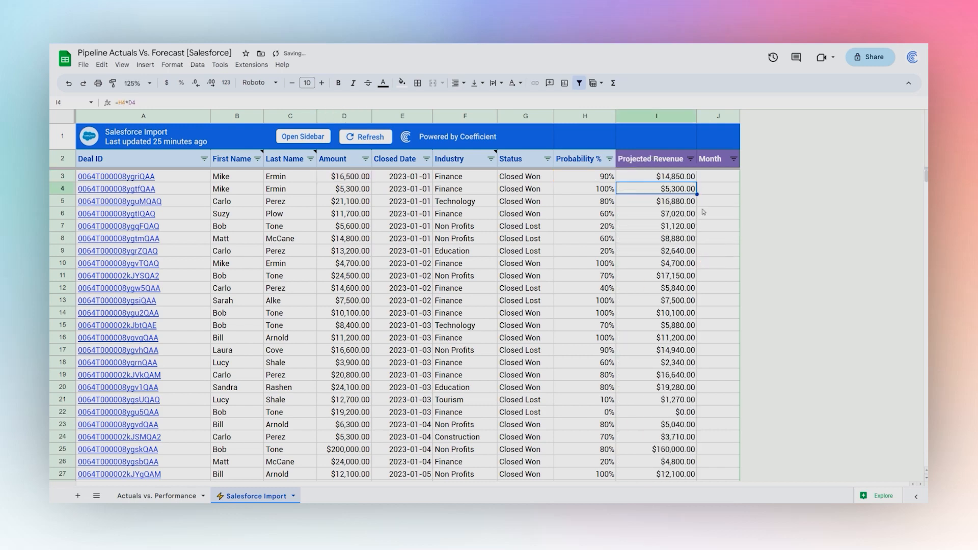
# Step: Enter =date(year(E3),month(E3),1) in Month cell J3 to derive the month from Closed Date, and autofill it down the column
pyautogui.click(712, 173)
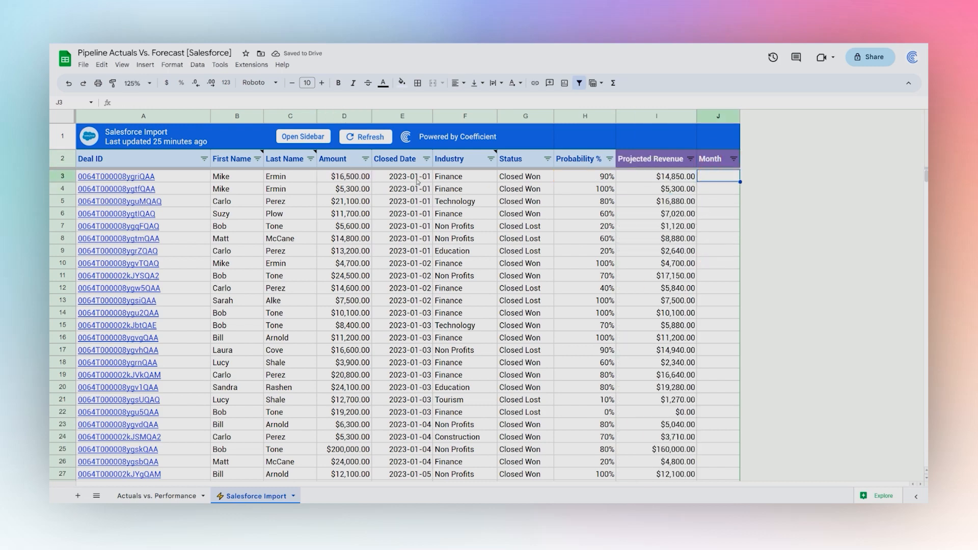
pyautogui.moveTo(410, 182); pyautogui.dragTo(408, 377)
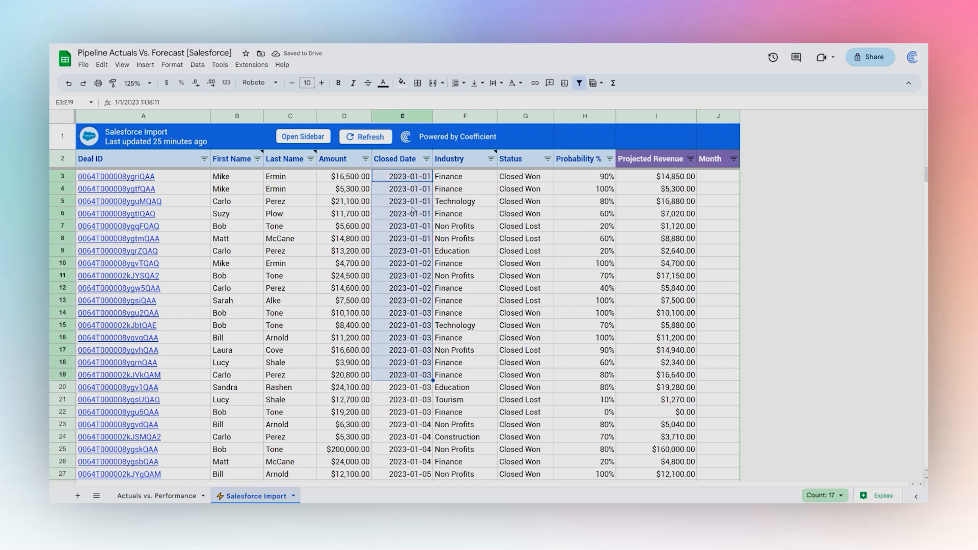
pyautogui.click(722, 178)
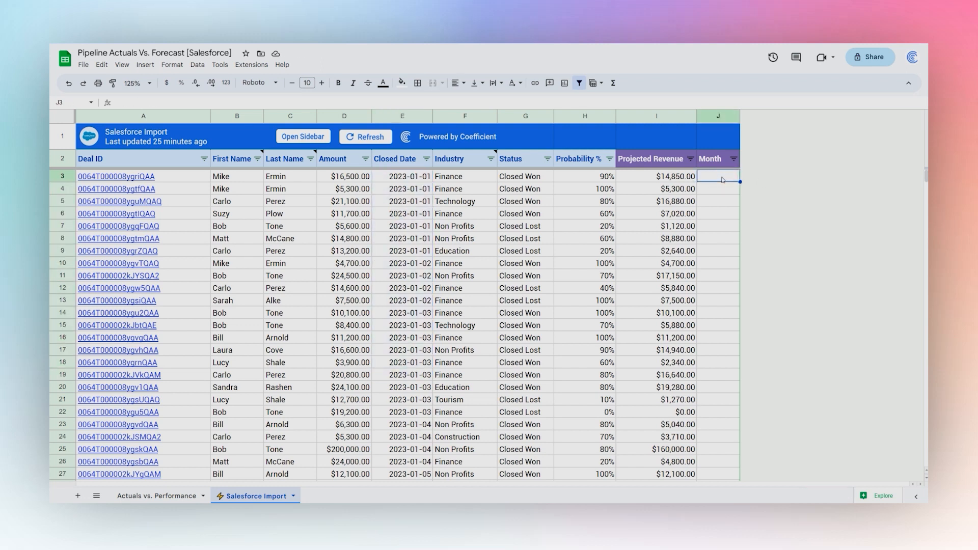
pyautogui.write('=date')
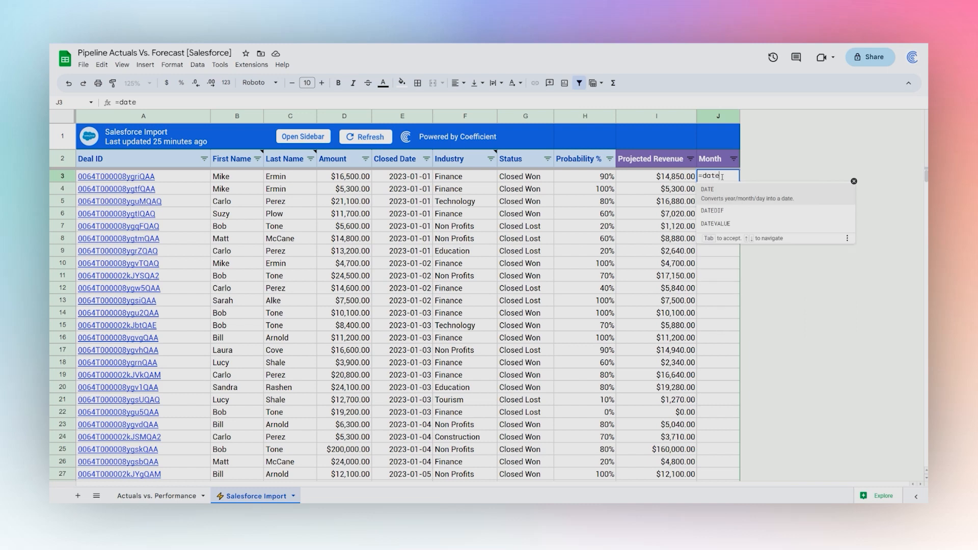
pyautogui.write('(year(')
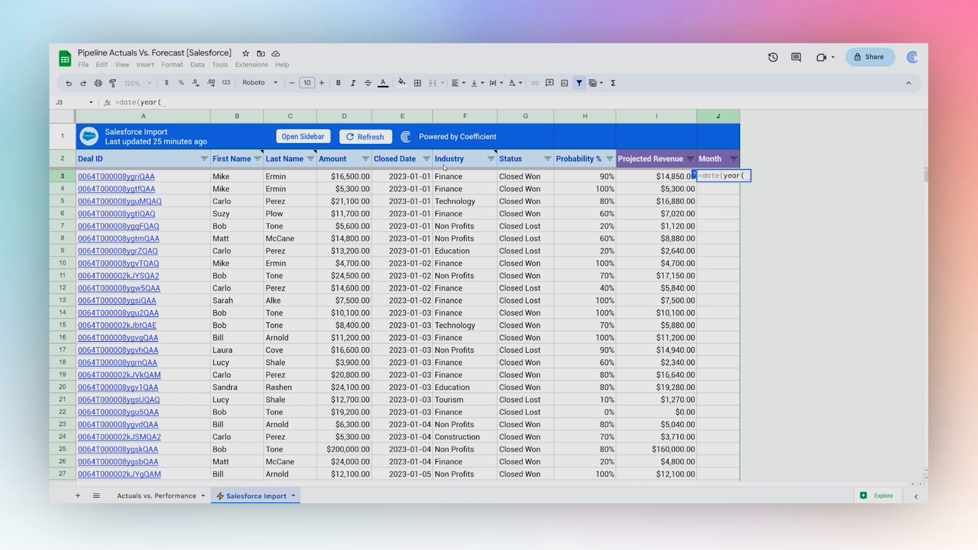
pyautogui.click(397, 178)
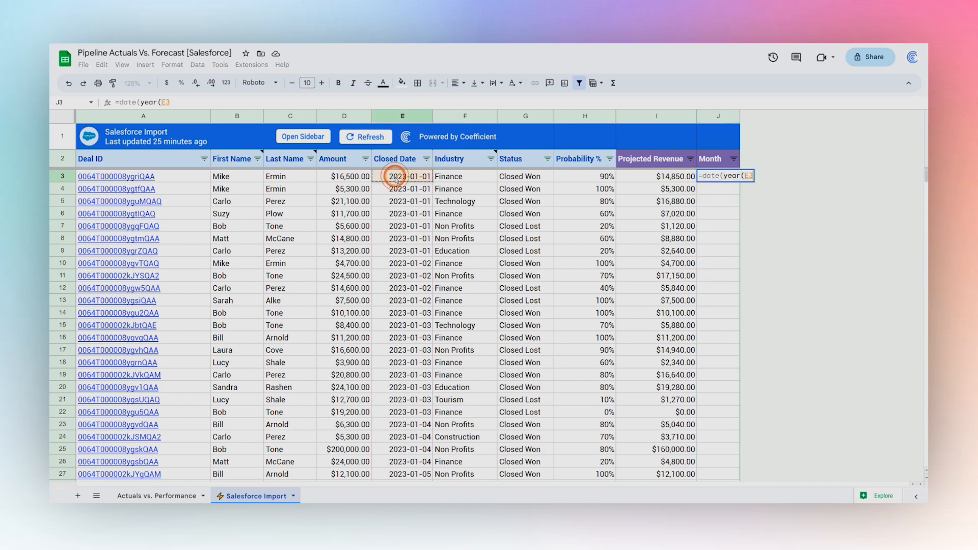
pyautogui.write('),month(')
pyautogui.click(396, 178)
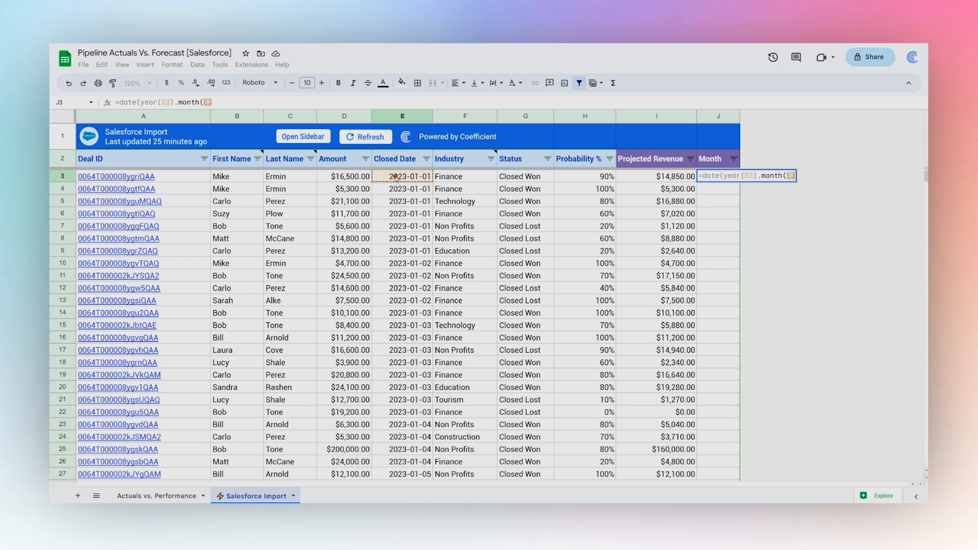
pyautogui.write('),1')
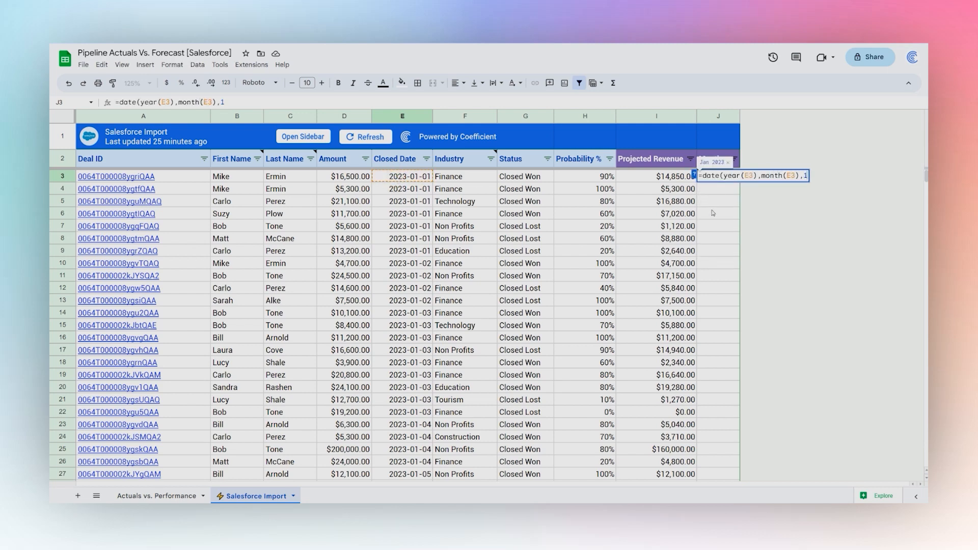
pyautogui.click(729, 178)
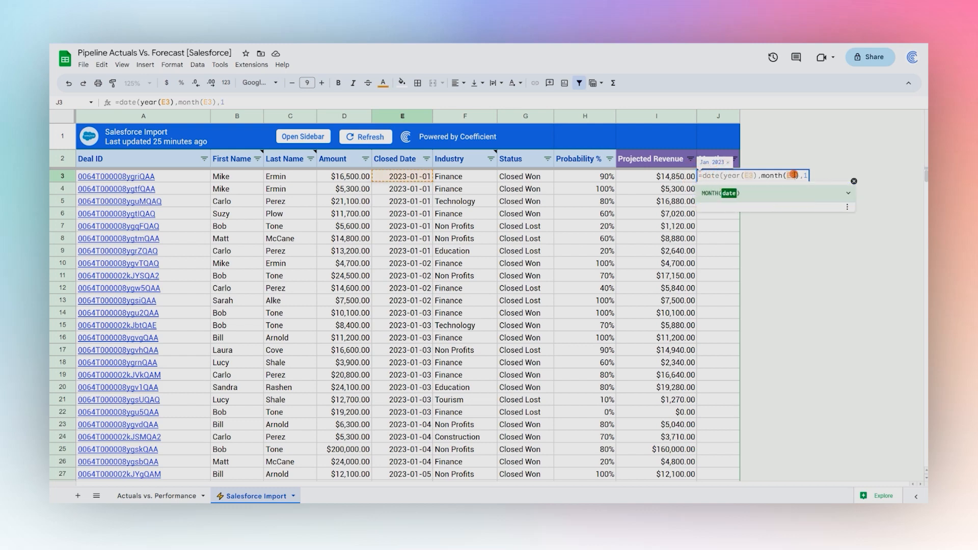
pyautogui.click(793, 175)
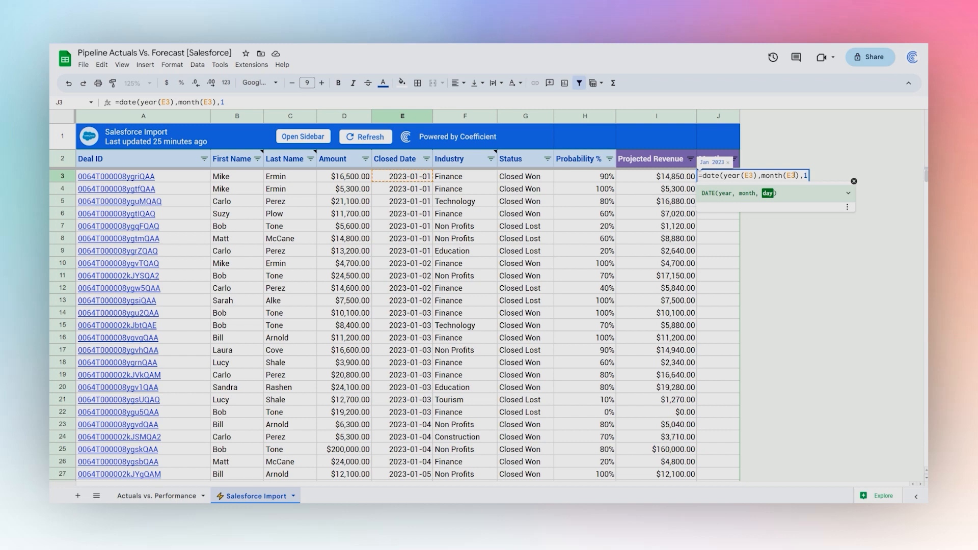
pyautogui.write(')')
pyautogui.press('Return')
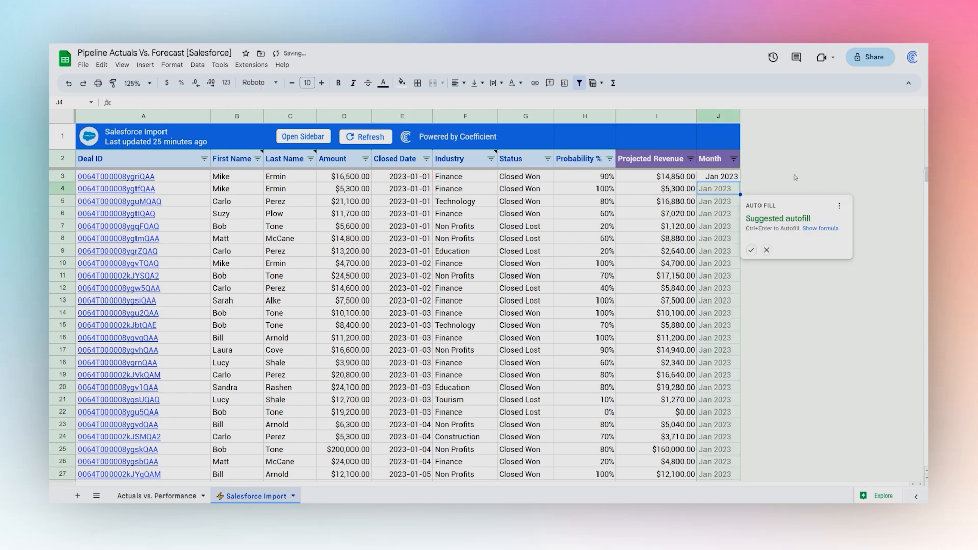
pyautogui.click(751, 250)
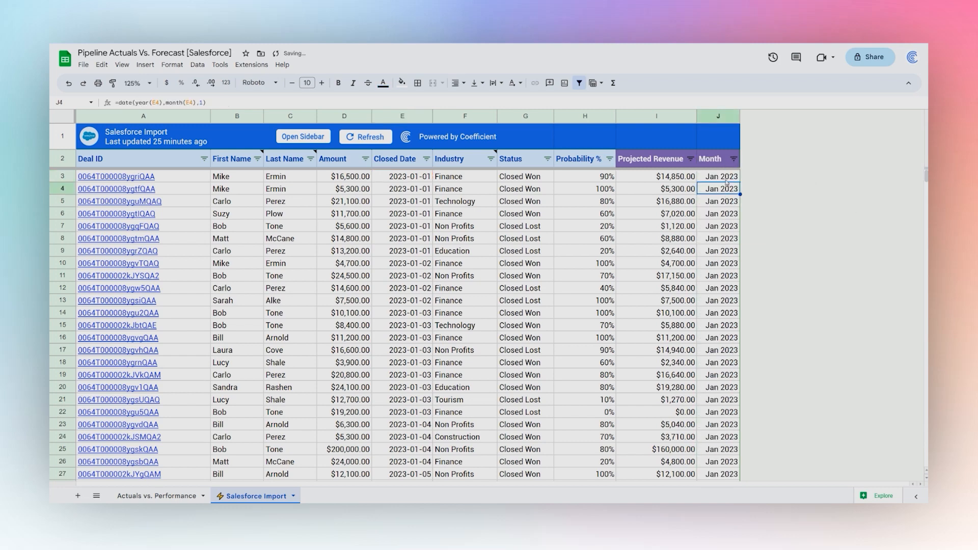
# Step: In D10 of the Actuals vs. Performance sheet, start a SUMIFS formula with the Salesforce Import Amount column D:D as sum range
pyautogui.click(155, 496)
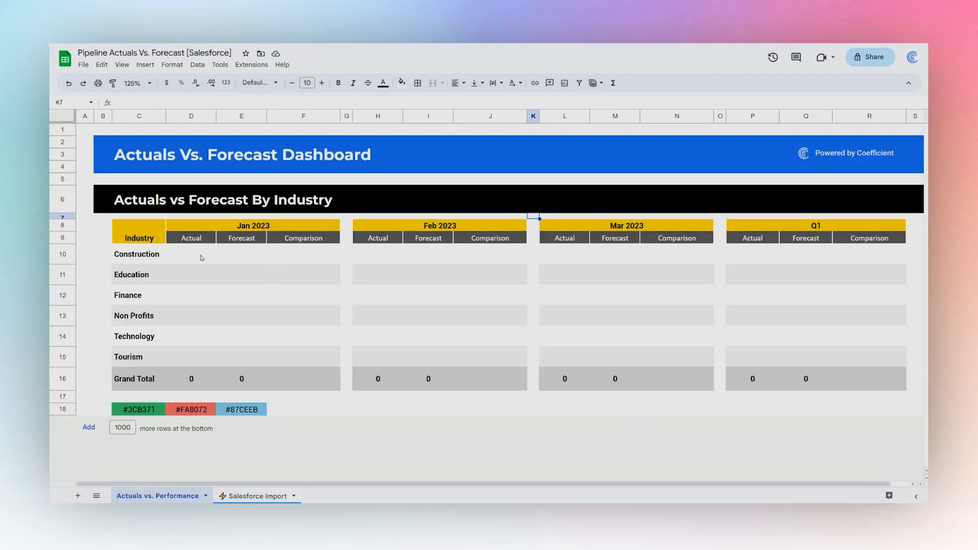
pyautogui.moveTo(138, 255); pyautogui.dragTo(133, 358)
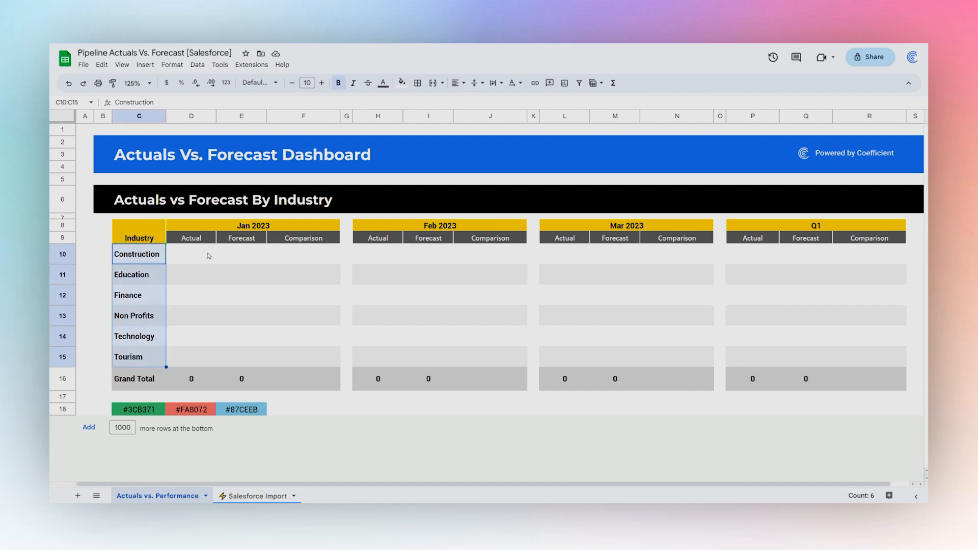
pyautogui.click(194, 254)
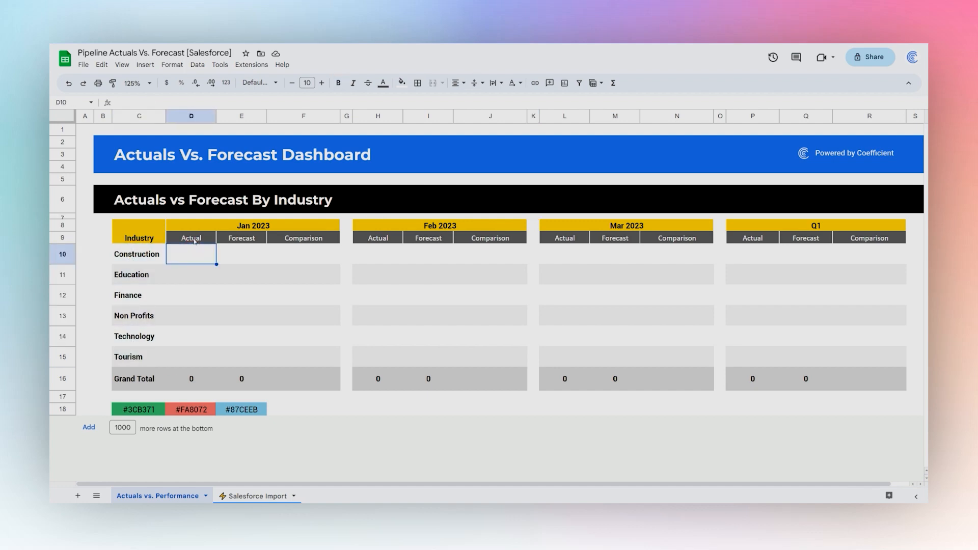
pyautogui.write('=sumifs')
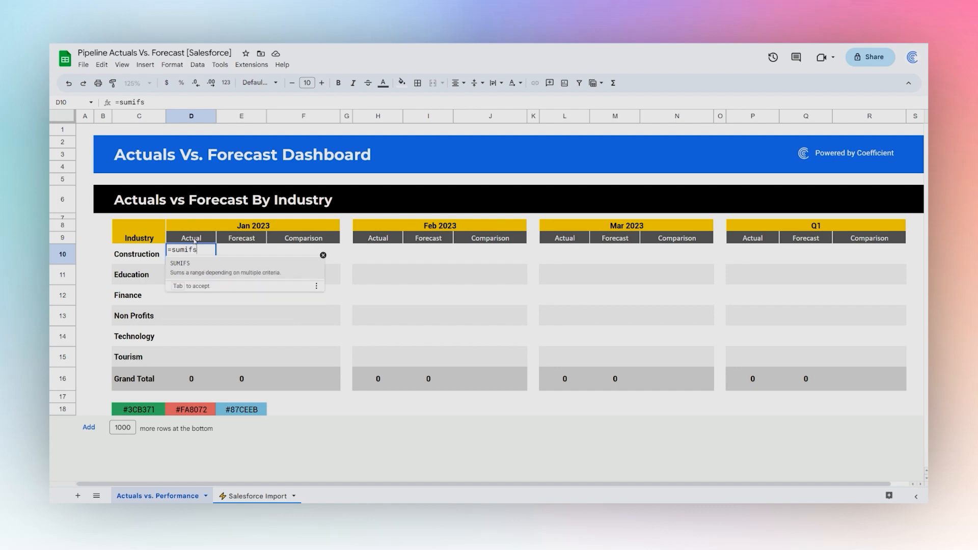
pyautogui.write('(')
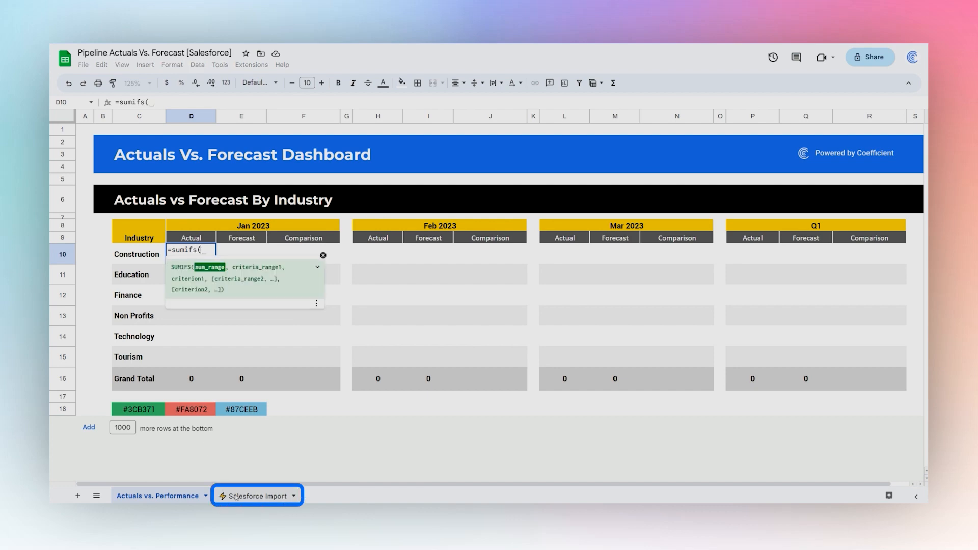
pyautogui.click(257, 496)
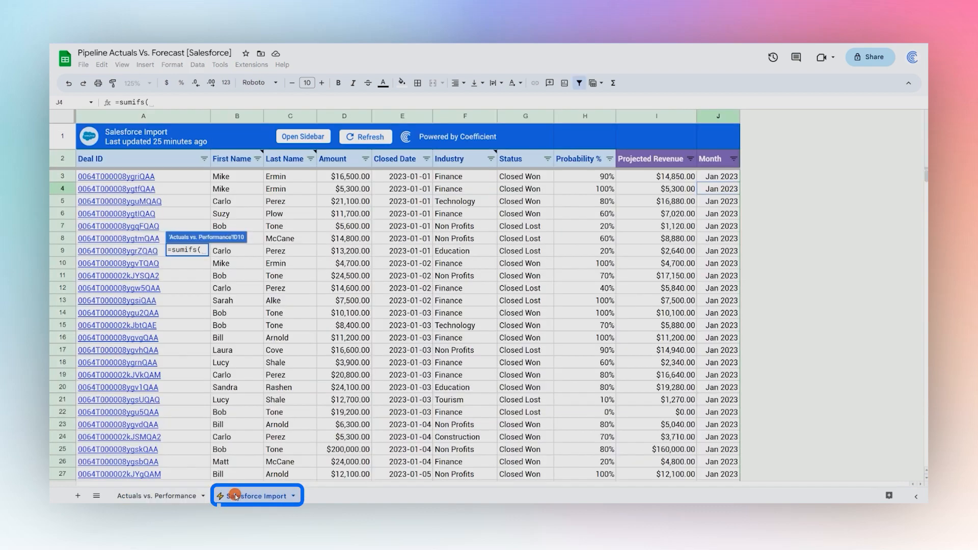
pyautogui.click(336, 116)
pyautogui.write(',')
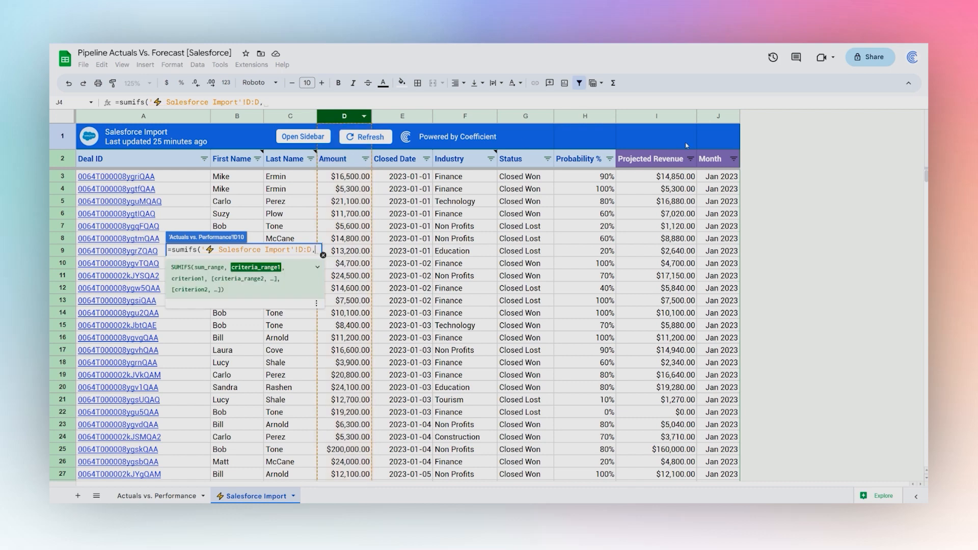
# Step: Add the Salesforce Import Month column J:J as the first SUMIFS criteria range, with the January 2023 header D8 as its criterion
pyautogui.click(718, 116)
pyautogui.write(',')
pyautogui.click(140, 496)
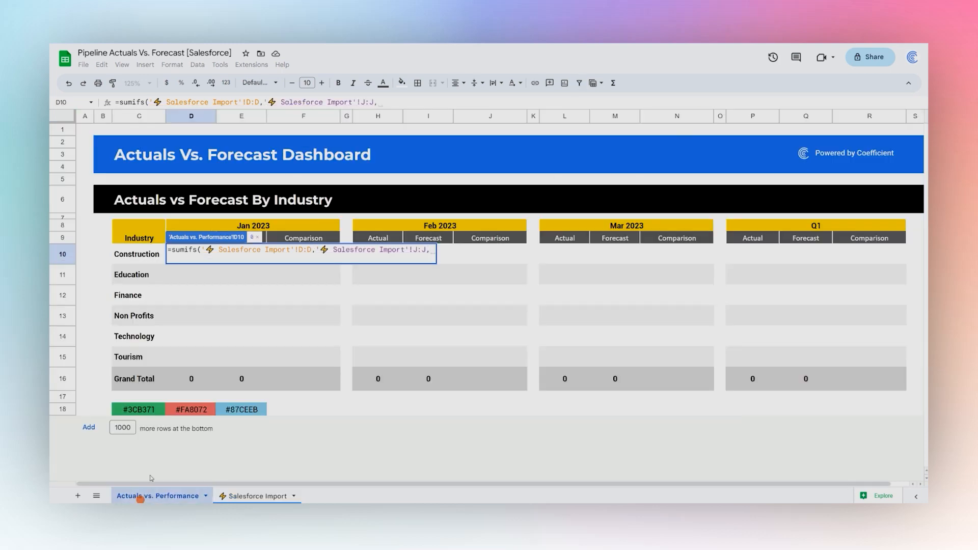
pyautogui.click(255, 227)
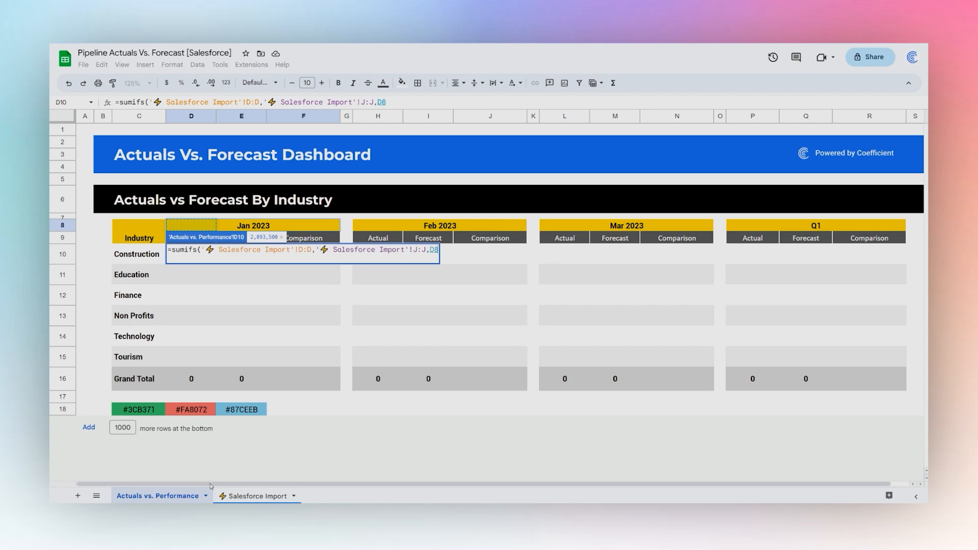
pyautogui.write(',')
# Step: Add the Salesforce Import Industry column F:F as the next criteria range, with the Construction label in C10 as its criterion
pyautogui.click(238, 496)
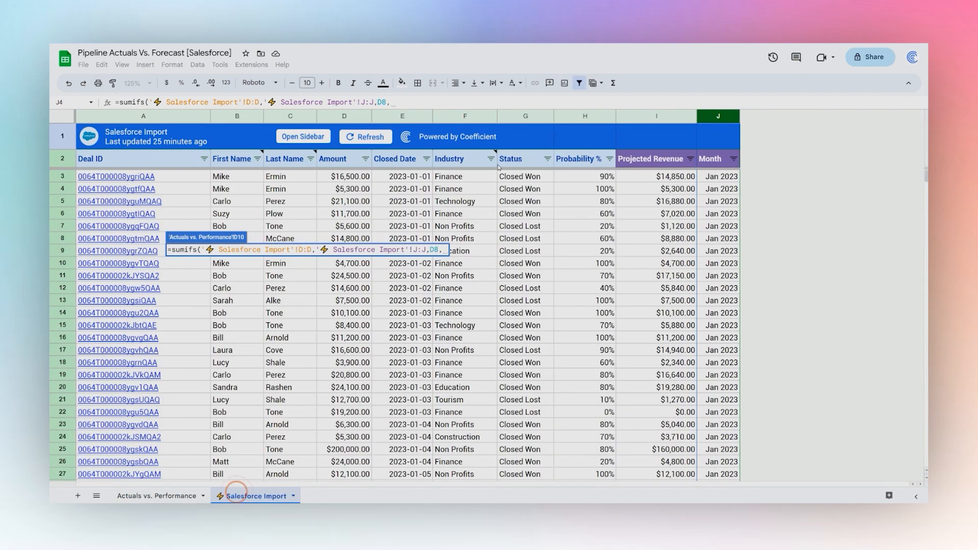
pyautogui.click(463, 116)
pyautogui.write(',')
pyautogui.click(168, 497)
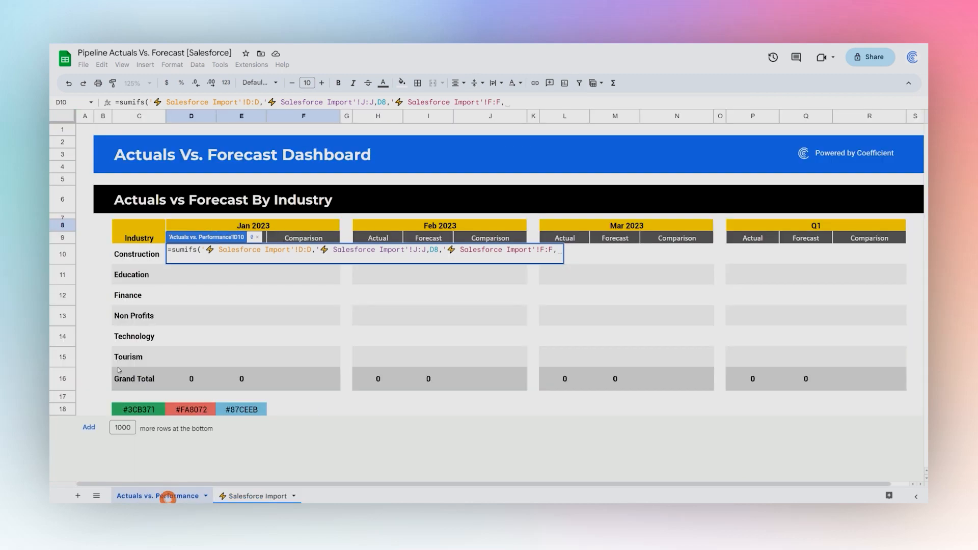
pyautogui.click(136, 255)
pyautogui.write(',')
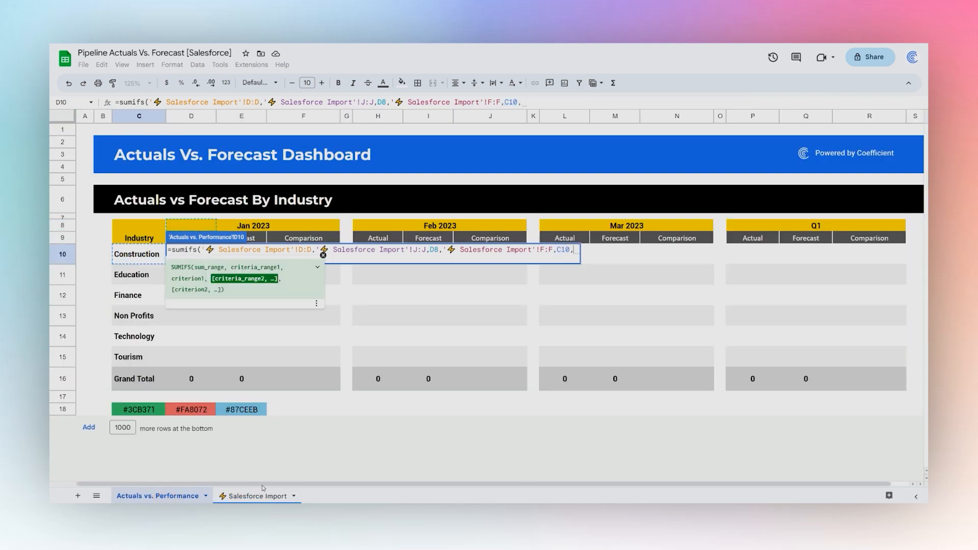
# Step: Add the Salesforce Import Status column G:G with the criterion "Closed Won" and complete the SUMIFS formula in D10
pyautogui.click(260, 495)
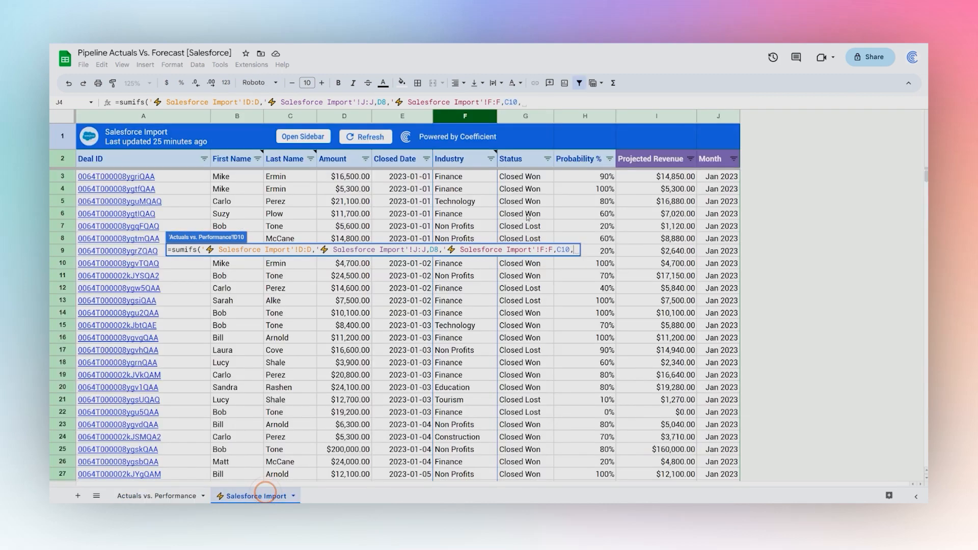
pyautogui.click(523, 116)
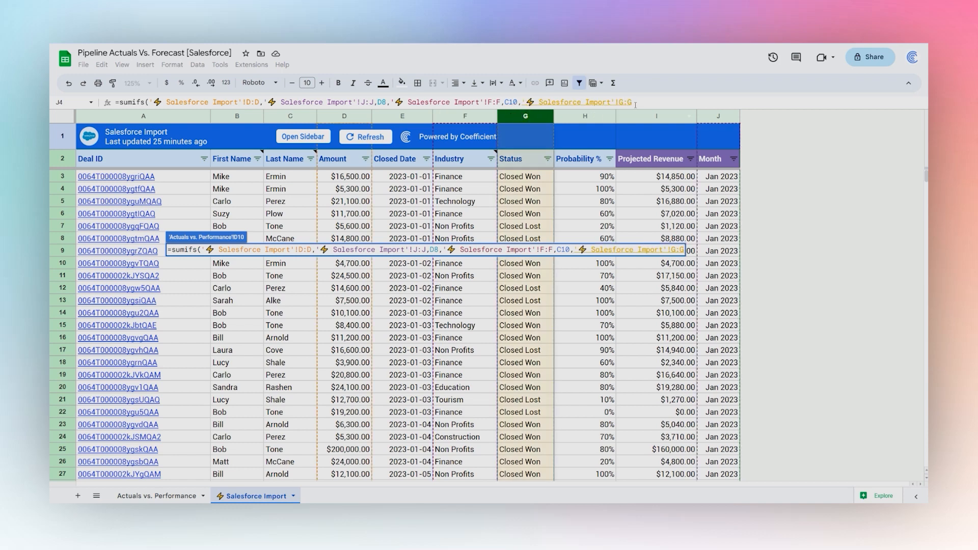
pyautogui.write(',"Clo')
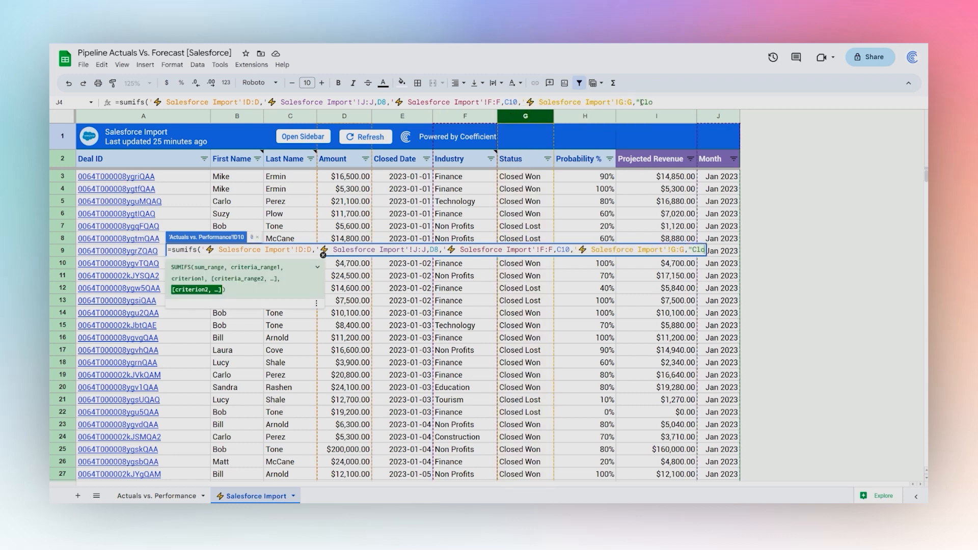
pyautogui.write('sed Won")')
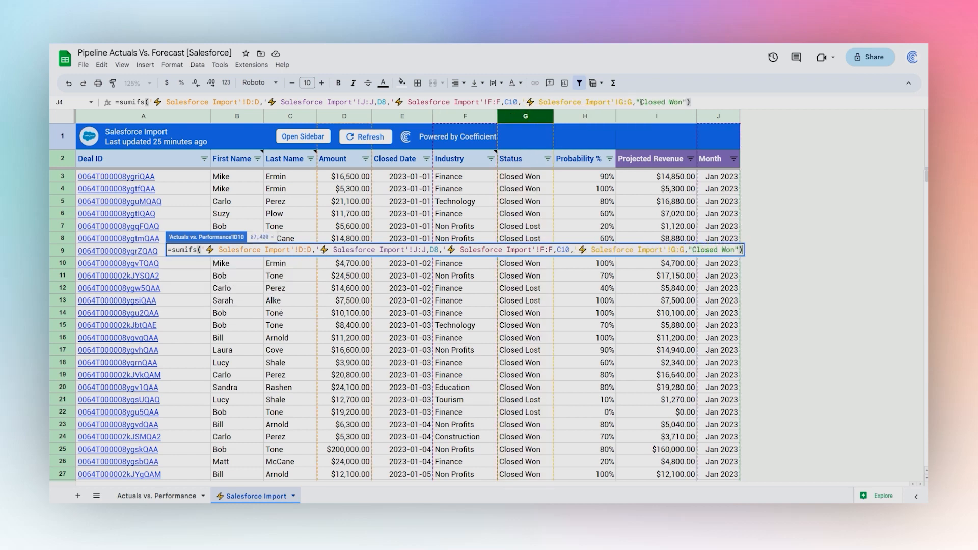
pyautogui.press('Return')
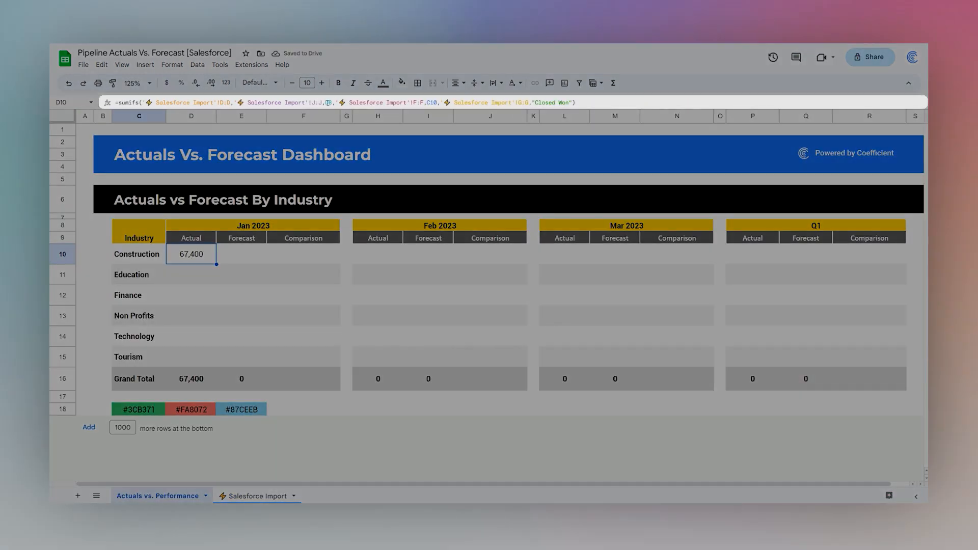
# Step: Make the D10 formula's Salesforce Import ranges absolute: $D:$D, $J:$J, $F:$F and $G:$G
pyautogui.click(326, 102)
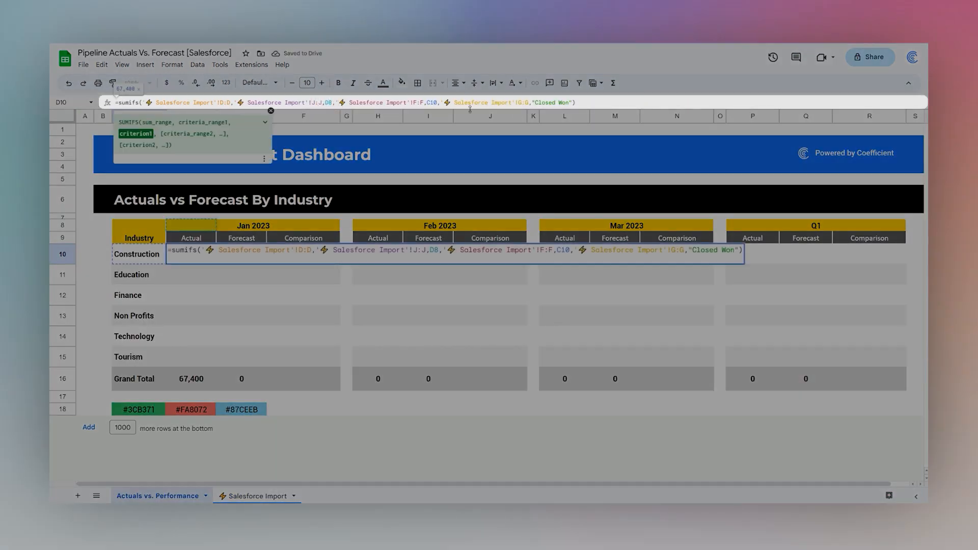
pyautogui.click(429, 103)
pyautogui.click(327, 102)
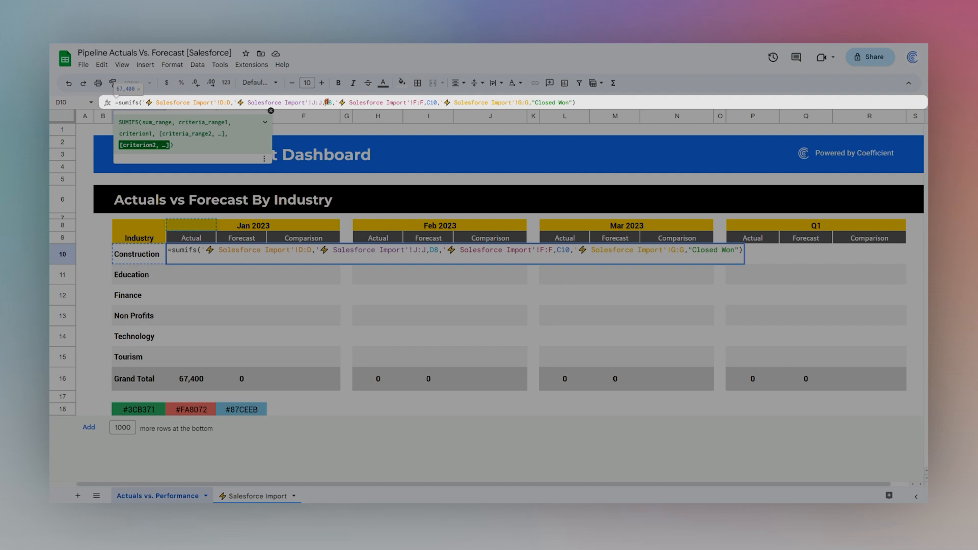
pyautogui.click(221, 102)
pyautogui.press('F4')
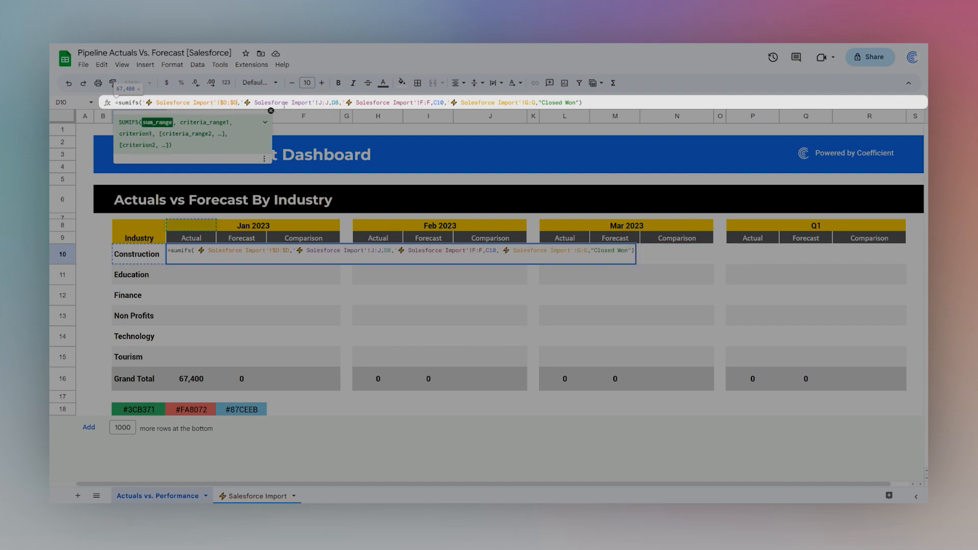
pyautogui.click(328, 102)
pyautogui.press('F4')
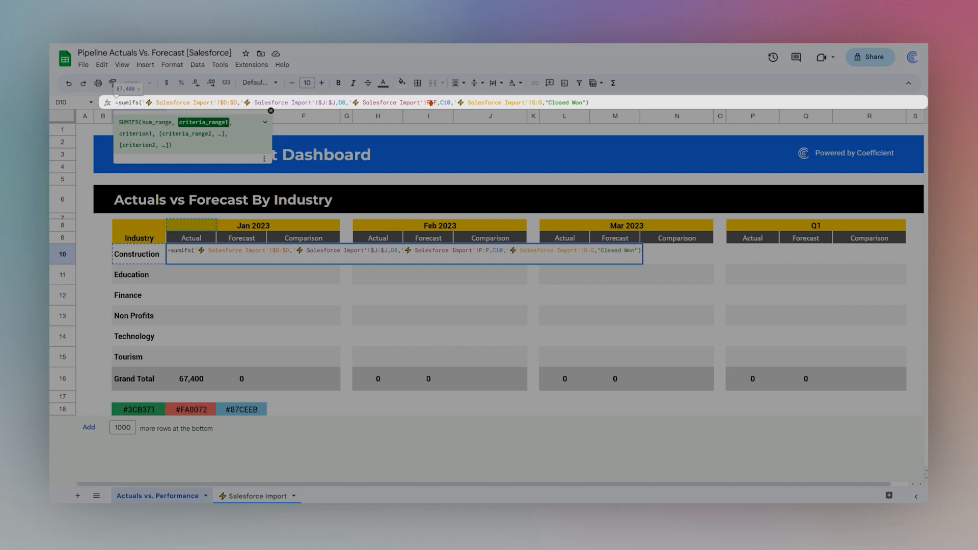
pyautogui.click(430, 102)
pyautogui.press('F4')
pyautogui.click(540, 102)
pyautogui.press('F4')
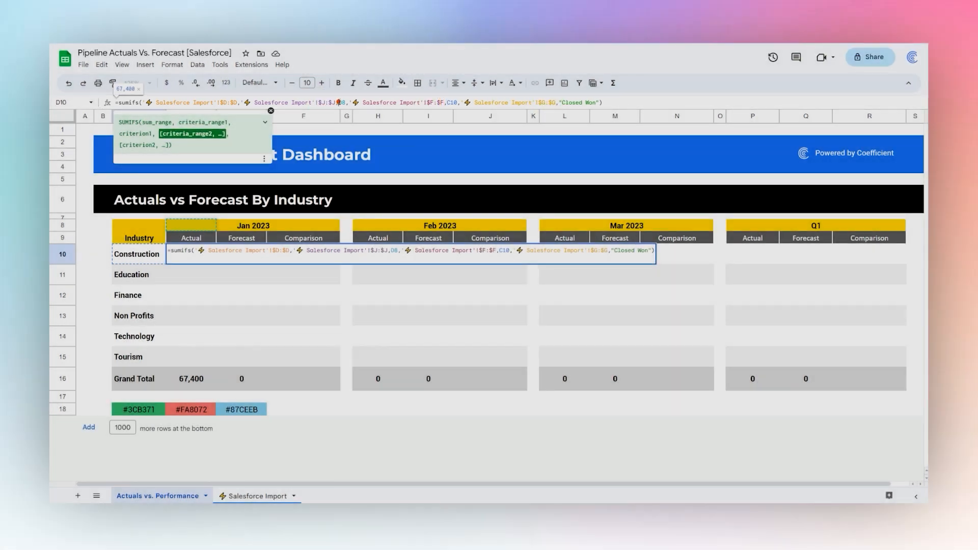
# Step: Lock the month criterion's row as D$8 and the industry criterion's column as $C10 in the D10 formula, and save it
pyautogui.click(340, 102)
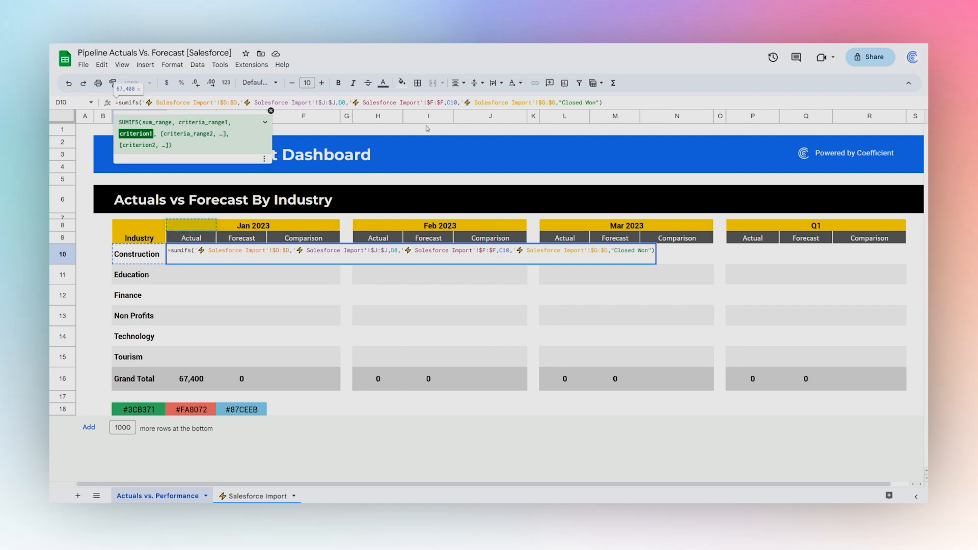
pyautogui.write('$')
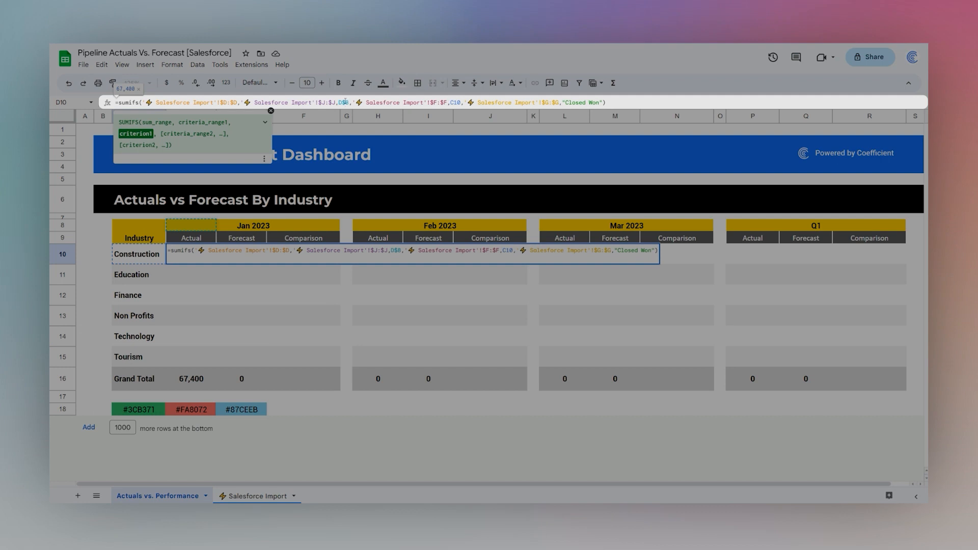
pyautogui.click(451, 102)
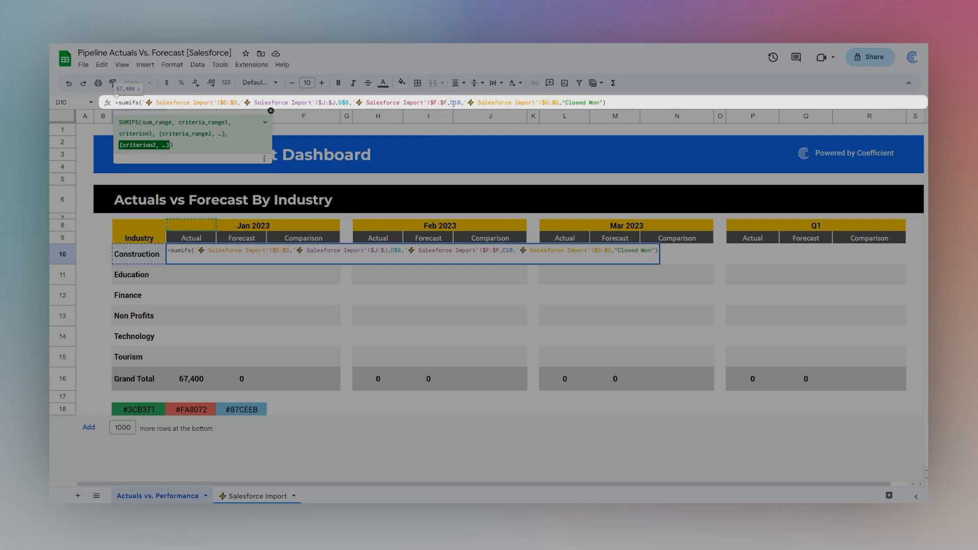
pyautogui.write('$')
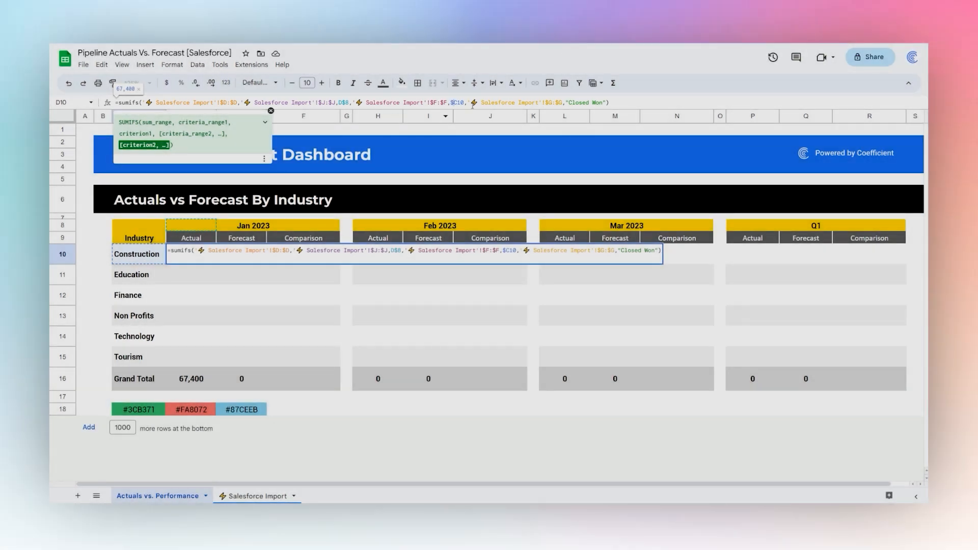
pyautogui.press('Return')
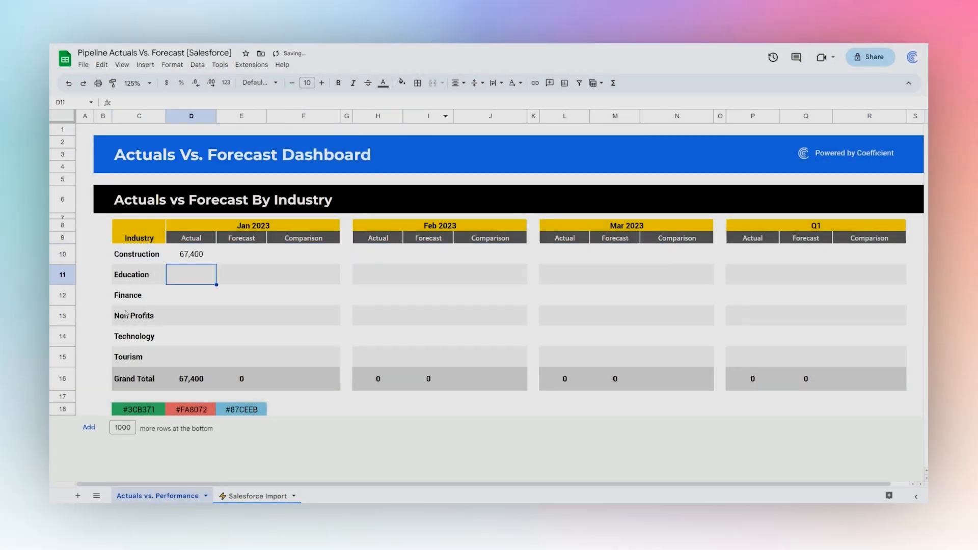
# Step: Copy D10 into the remaining January Actual cells D11:D15 as formula only, and check the month and industry references in the pasted formulas
pyautogui.click(186, 258)
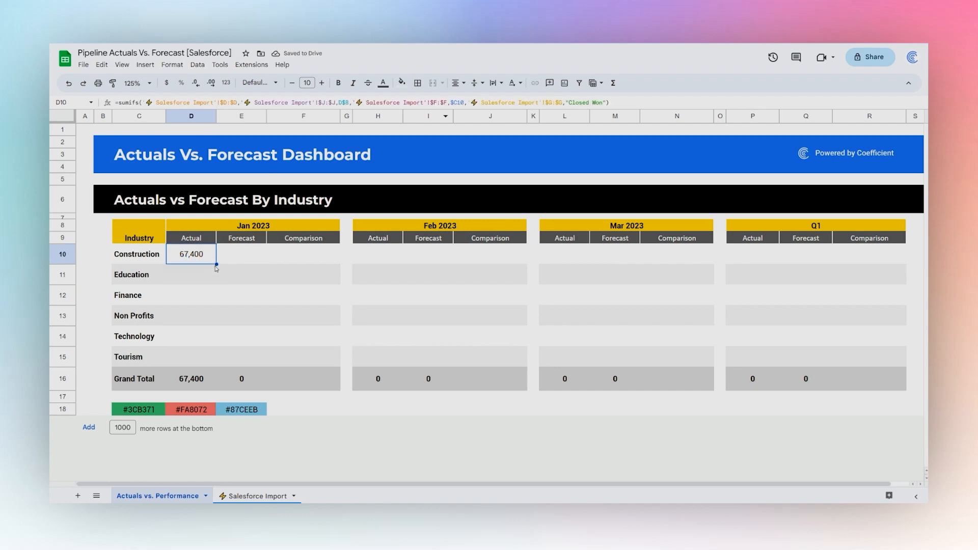
pyautogui.rightClick(191, 259)
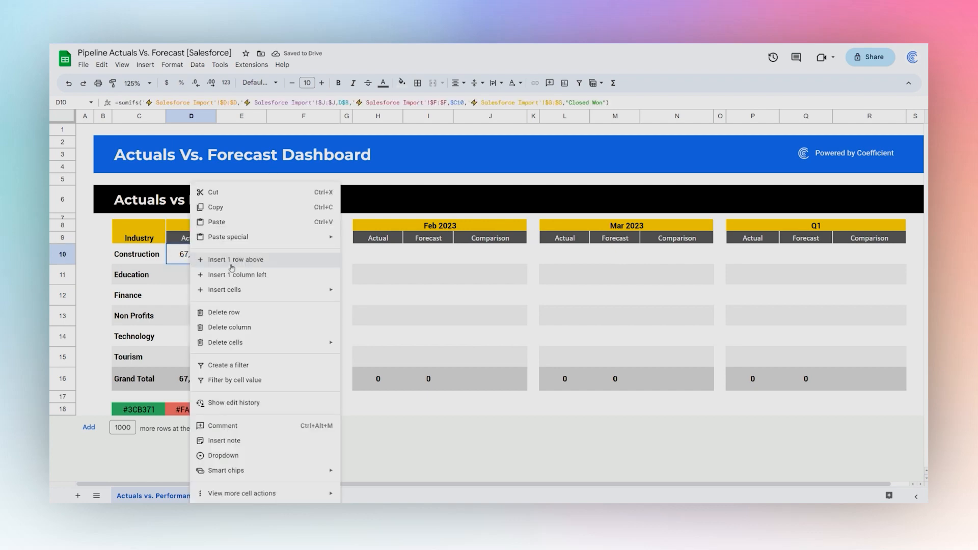
pyautogui.click(236, 210)
pyautogui.moveTo(189, 274); pyautogui.dragTo(190, 359)
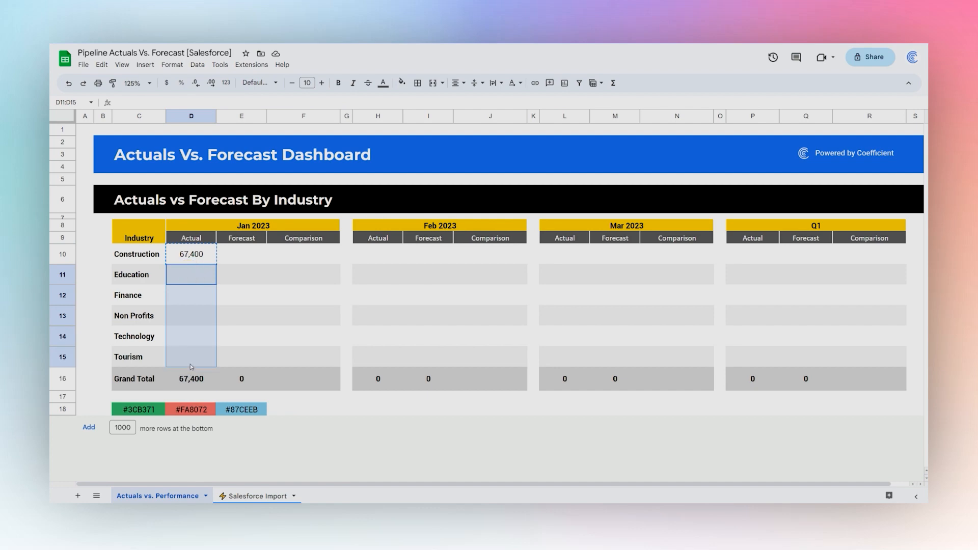
pyautogui.rightClick(190, 359)
pyautogui.moveTo(275, 124)
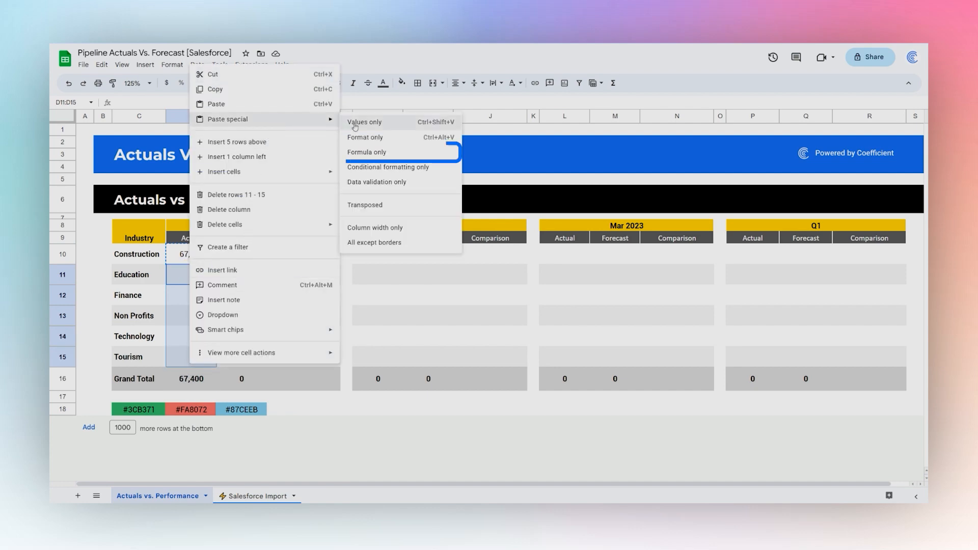
pyautogui.click(362, 152)
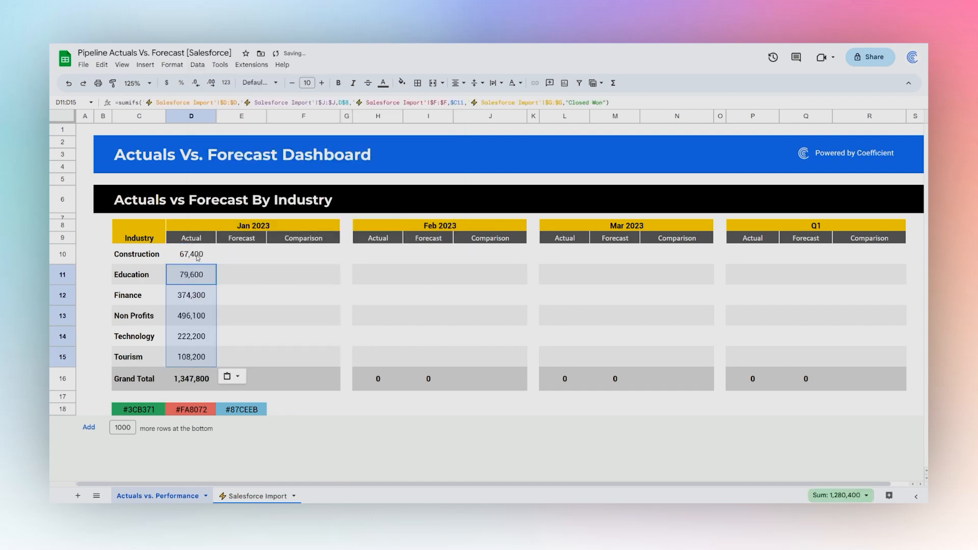
pyautogui.click(193, 280)
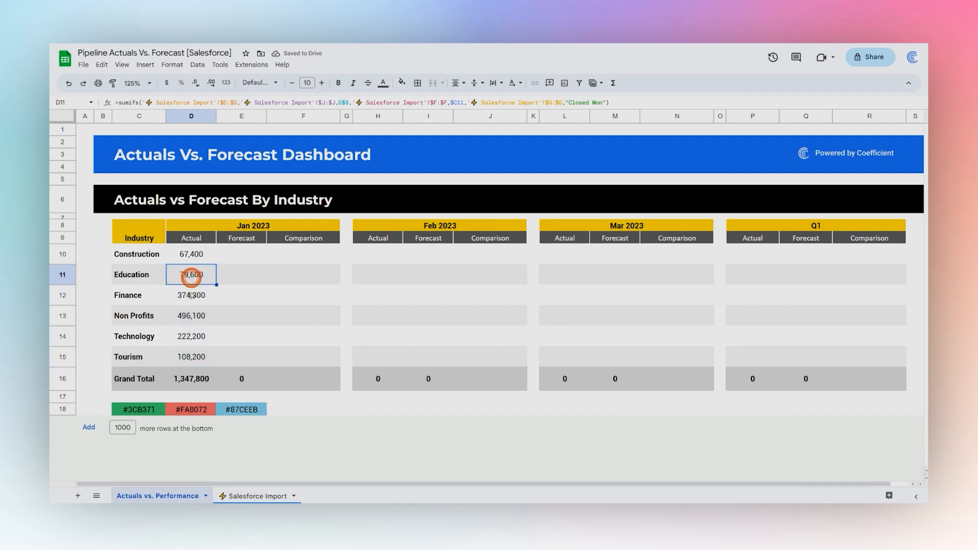
pyautogui.click(193, 295)
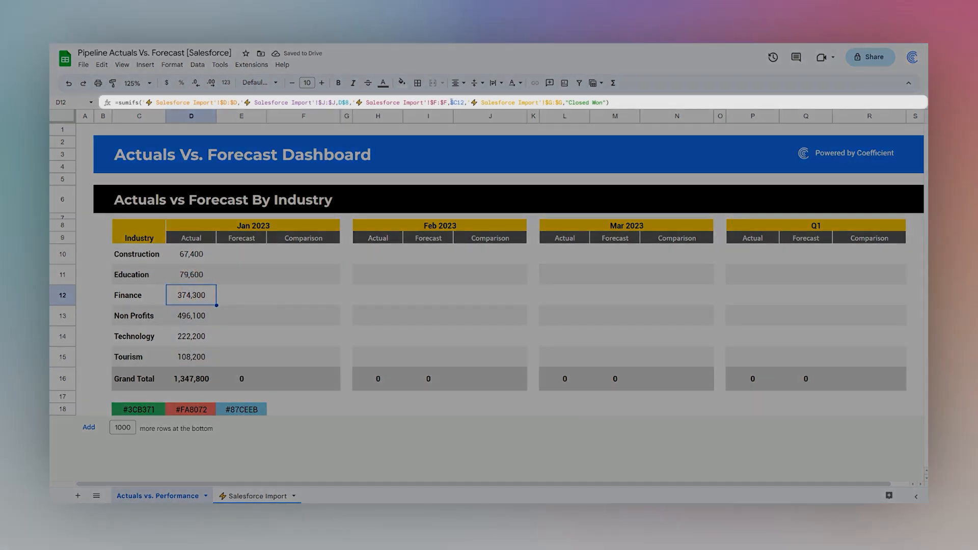
pyautogui.doubleClick(456, 103)
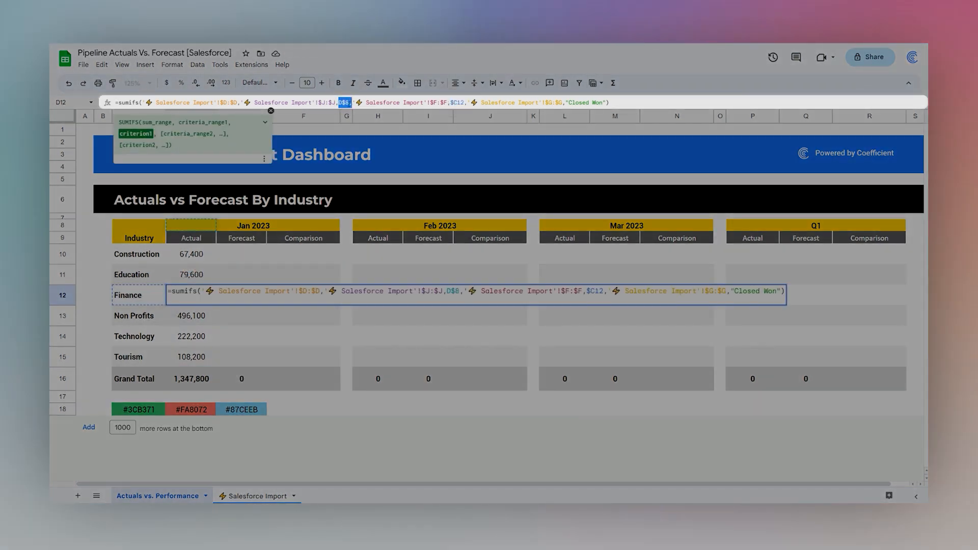
pyautogui.press('Escape')
# Step: Copy the January actuals D10:D15 into the February and March Actual columns starting at H10 and L10, and check H10's month reference
pyautogui.moveTo(189, 254); pyautogui.dragTo(194, 358)
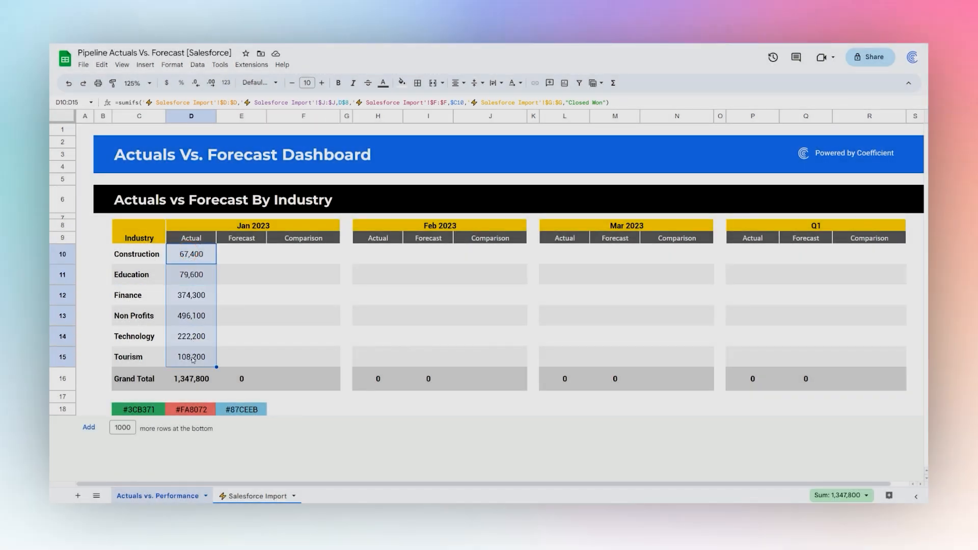
pyautogui.rightClick(193, 358)
pyautogui.click(215, 90)
pyautogui.click(377, 253)
pyautogui.hotkey('ctrl', 'v')
pyautogui.click(560, 256)
pyautogui.hotkey('ctrl', 'v')
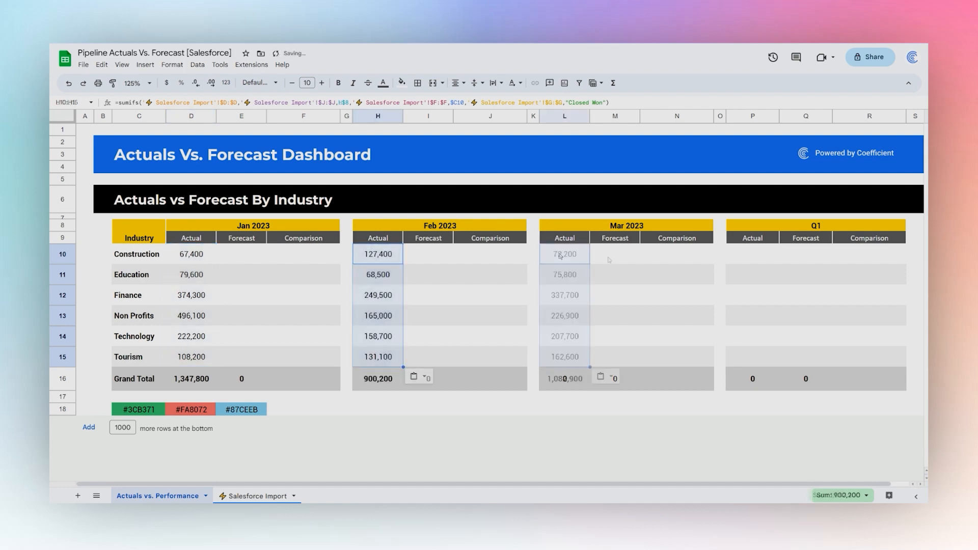
pyautogui.click(377, 255)
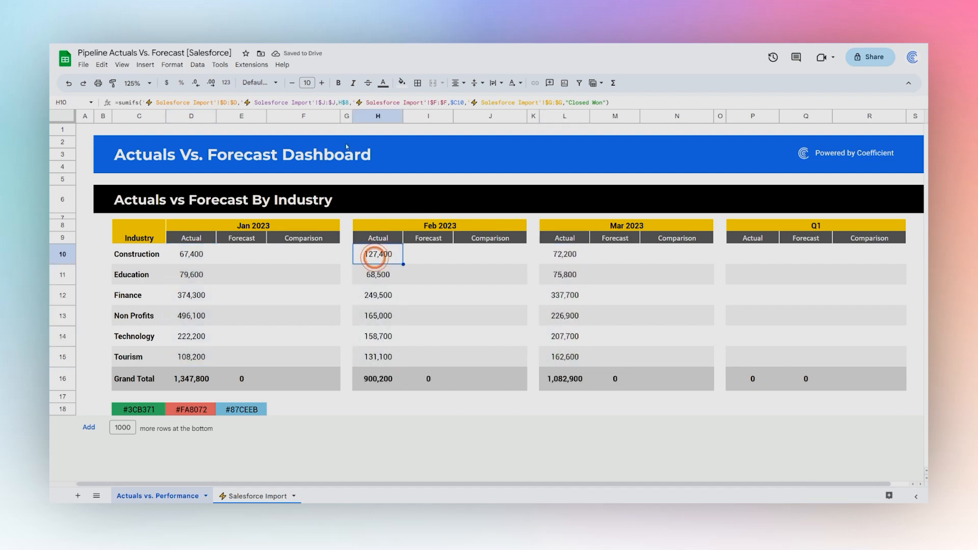
pyautogui.doubleClick(340, 102)
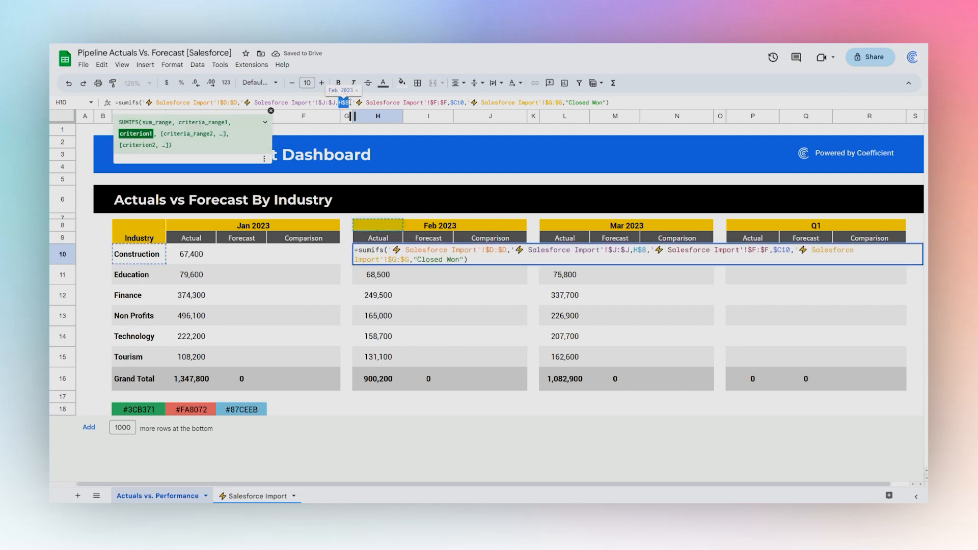
pyautogui.press('Escape')
# Step: Enter =D1+H10+L10 as the Q1 Actual formula in P10 and fill it down through P15
pyautogui.click(746, 256)
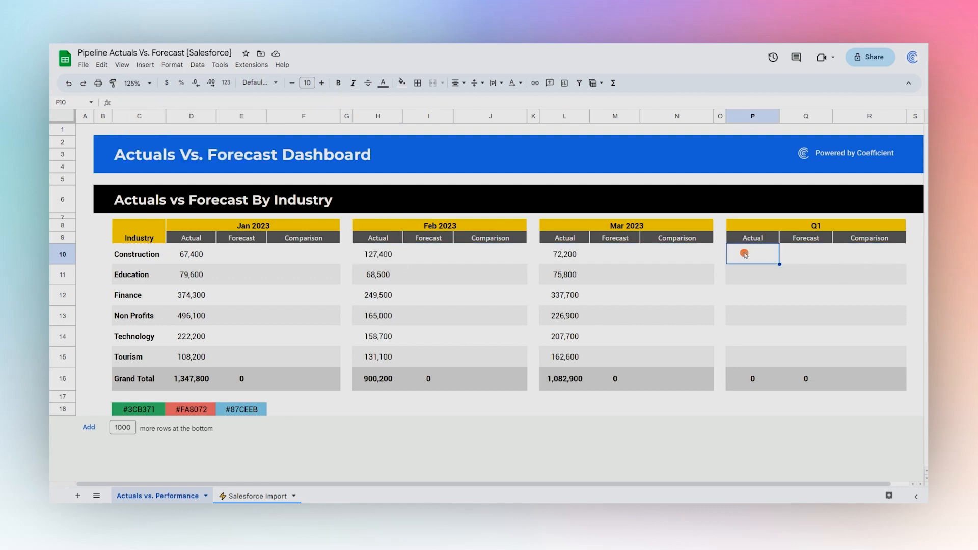
pyautogui.write('=')
pyautogui.click(192, 254)
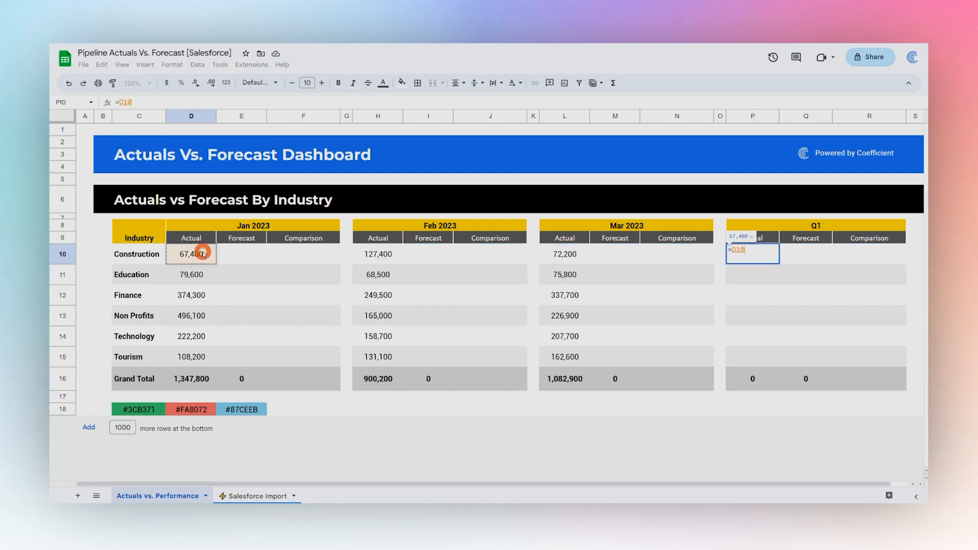
pyautogui.write('+')
pyautogui.click(390, 259)
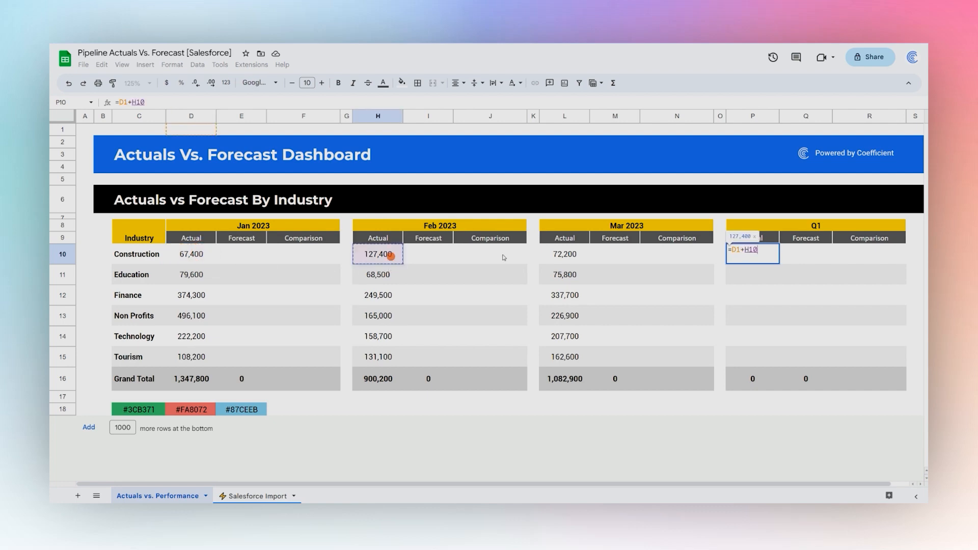
pyautogui.write('+')
pyautogui.click(559, 255)
pyautogui.press('Return')
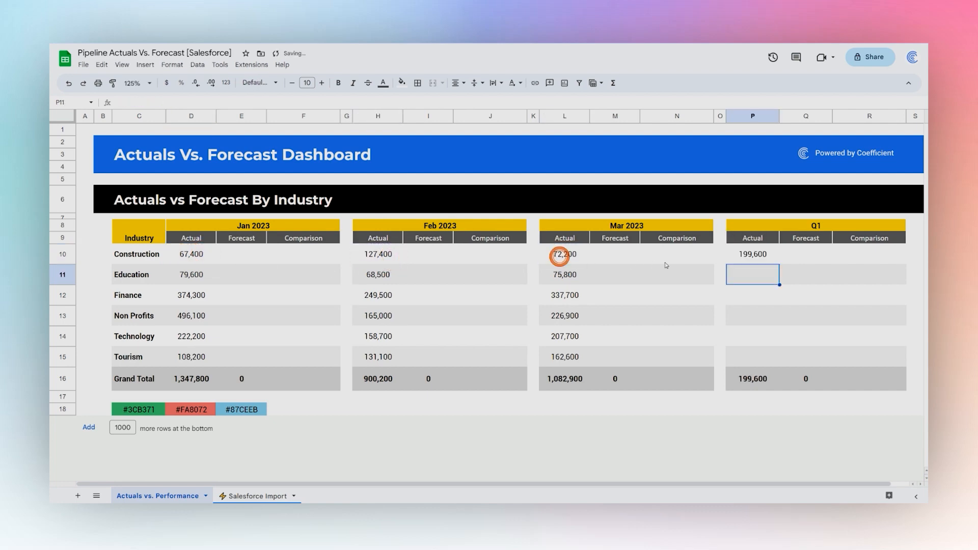
pyautogui.click(747, 259)
pyautogui.moveTo(779, 264); pyautogui.dragTo(735, 353)
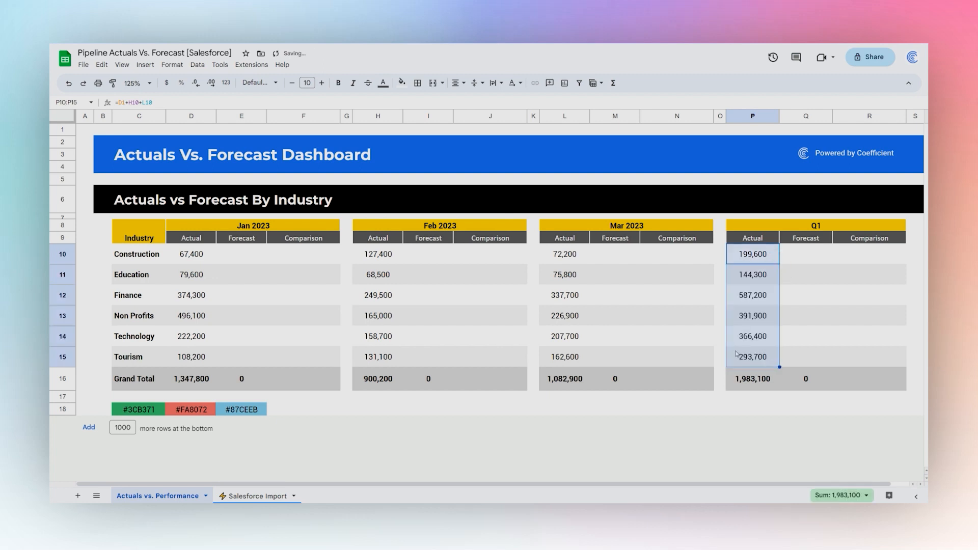
# Step: Copy the text of D10's SUMIFS formula unchanged into the January Forecast cell E10
pyautogui.click(236, 257)
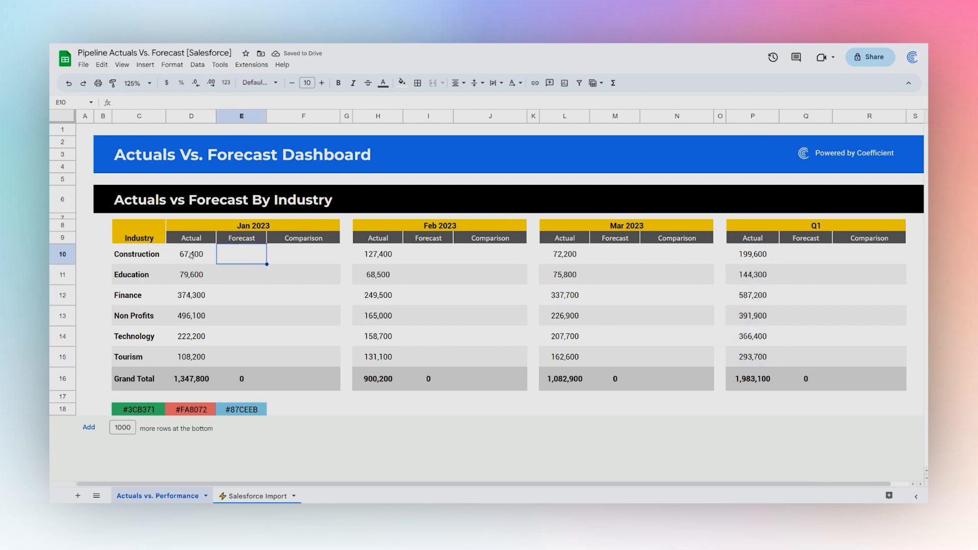
pyautogui.click(191, 255)
pyautogui.click(218, 102)
pyautogui.hotkey('ctrl', 'a')
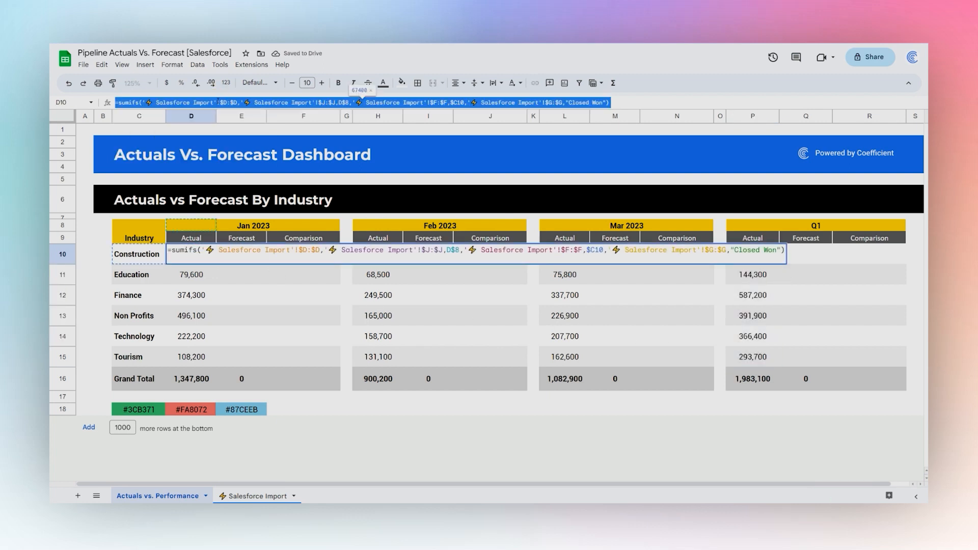
pyautogui.press('Escape')
pyautogui.doubleClick(234, 255)
pyautogui.hotkey('ctrl', 'v')
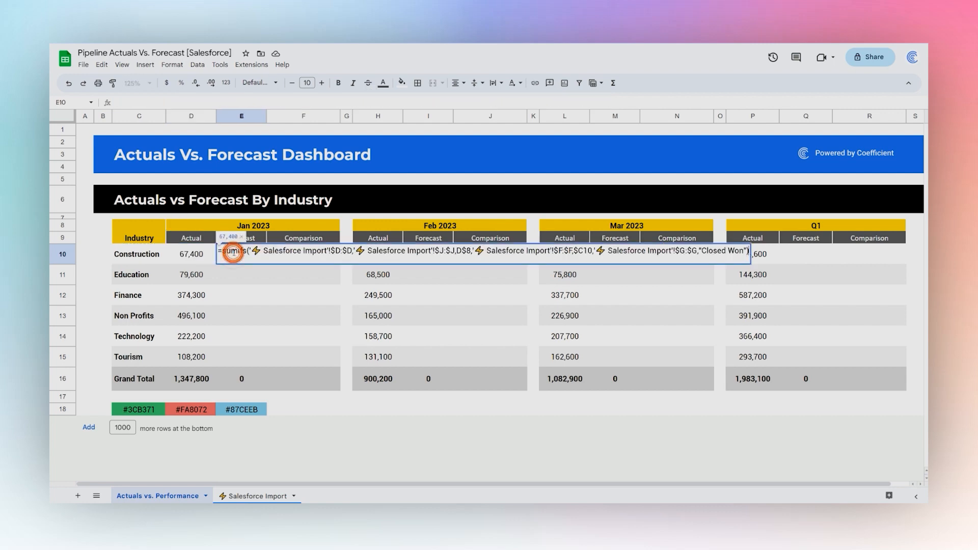
pyautogui.press('Return')
# Step: Remove the status range $G:$G and its "Closed Won" criterion from the E10 formula, and save it
pyautogui.click(240, 254)
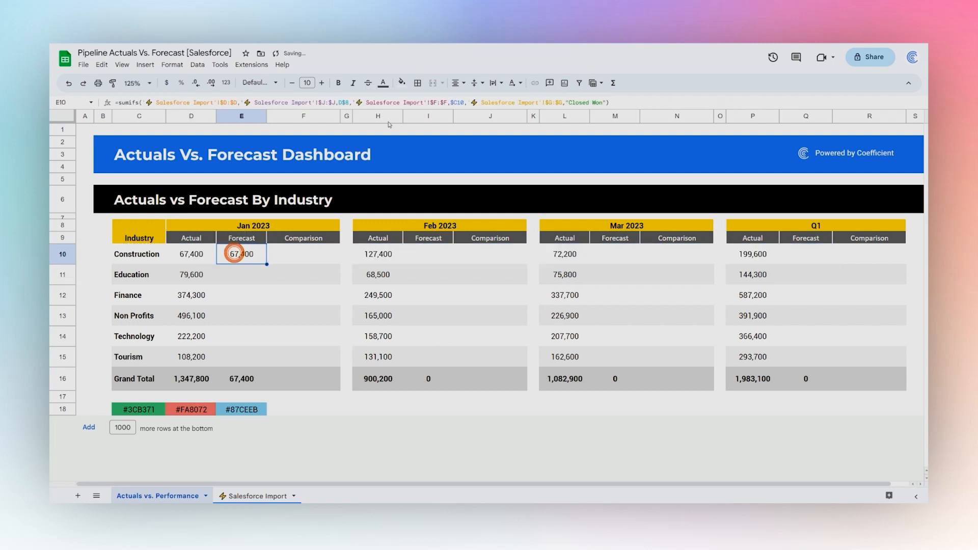
pyautogui.moveTo(466, 102); pyautogui.dragTo(605, 102)
pyautogui.press('BackSpace')
pyautogui.press('Return')
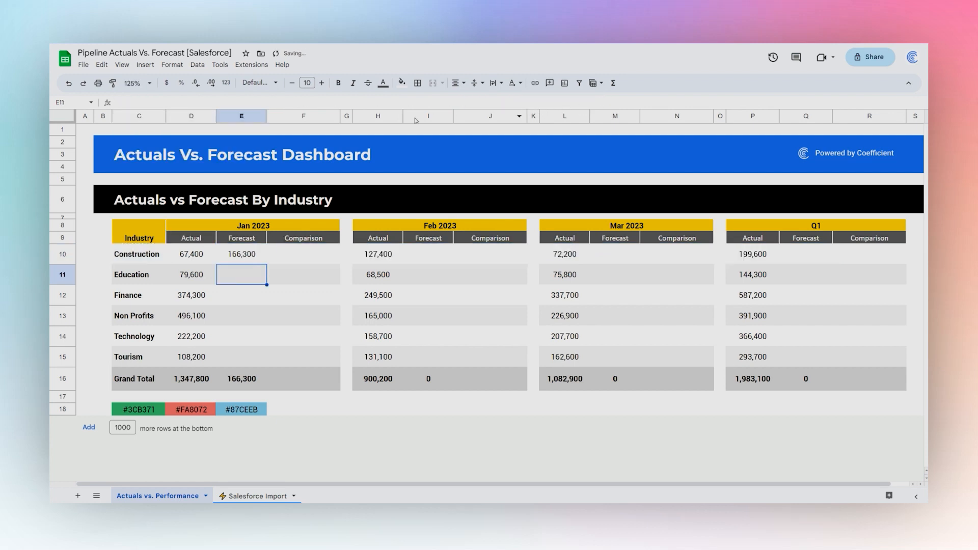
# Step: Compare the Amount and Projected Revenue columns in Salesforce Import, and change the E10 formula's sum range to Projected Revenue, $I:$I
pyautogui.click(240, 250)
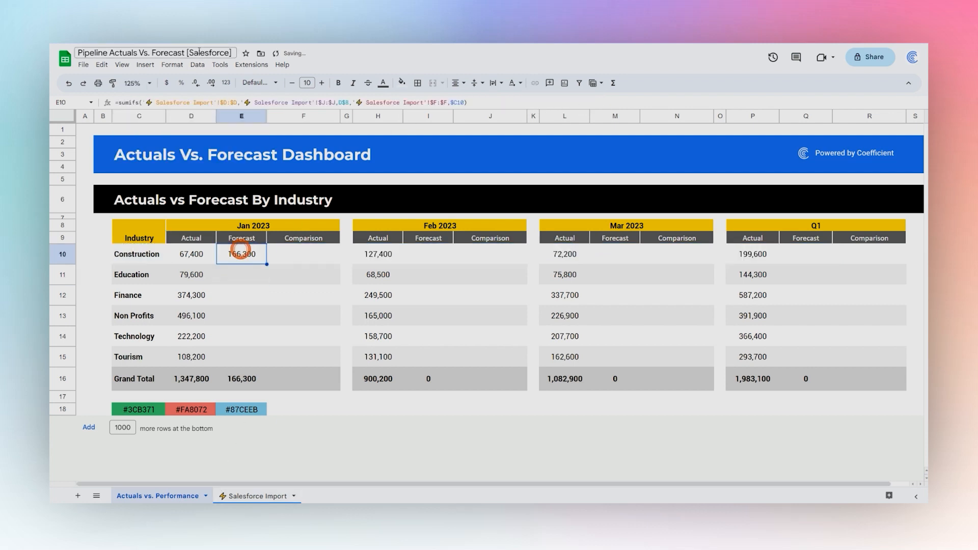
pyautogui.click(250, 496)
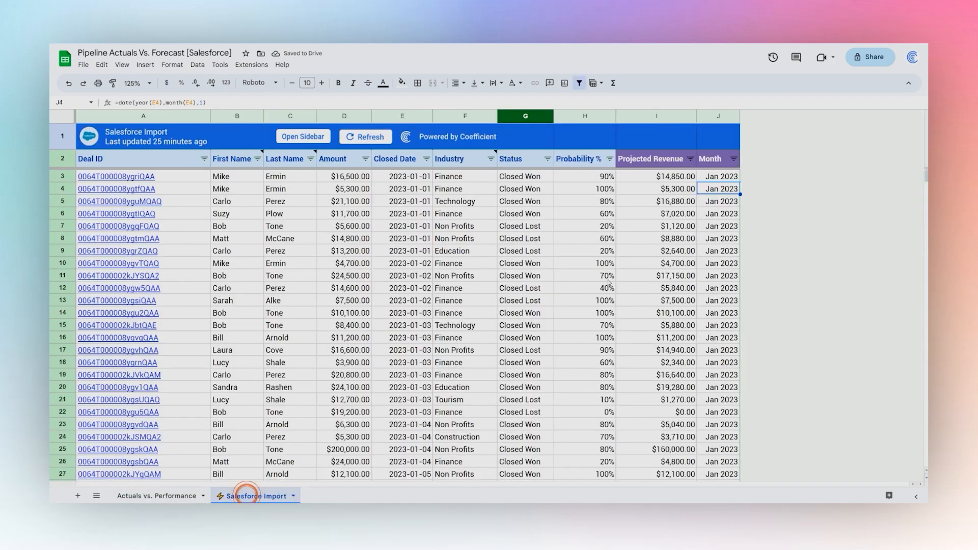
pyautogui.click(347, 116)
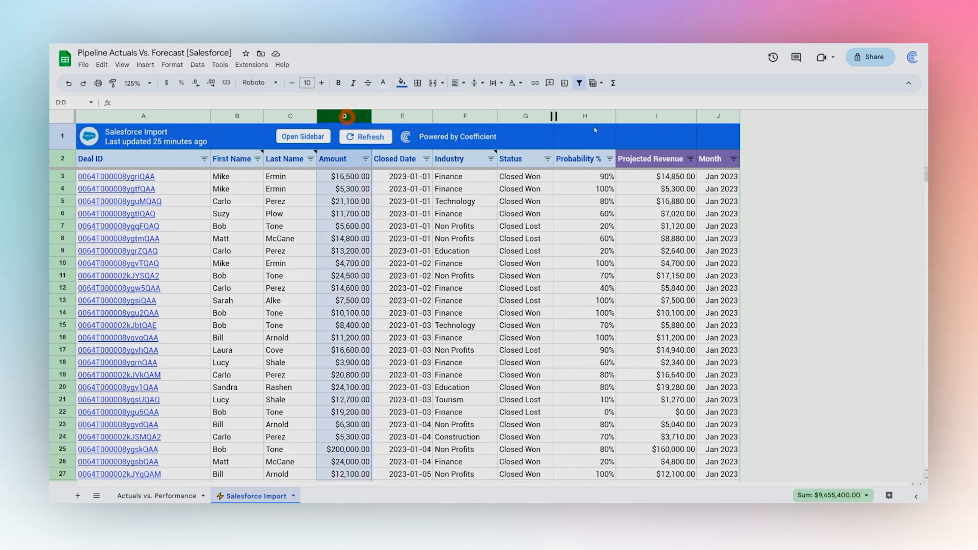
pyautogui.click(651, 116)
pyautogui.click(163, 495)
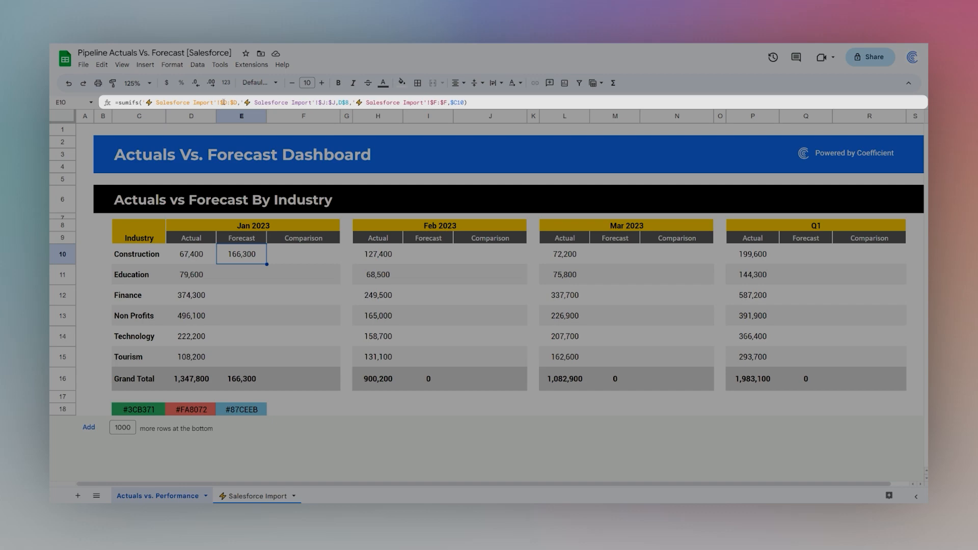
pyautogui.click(223, 102)
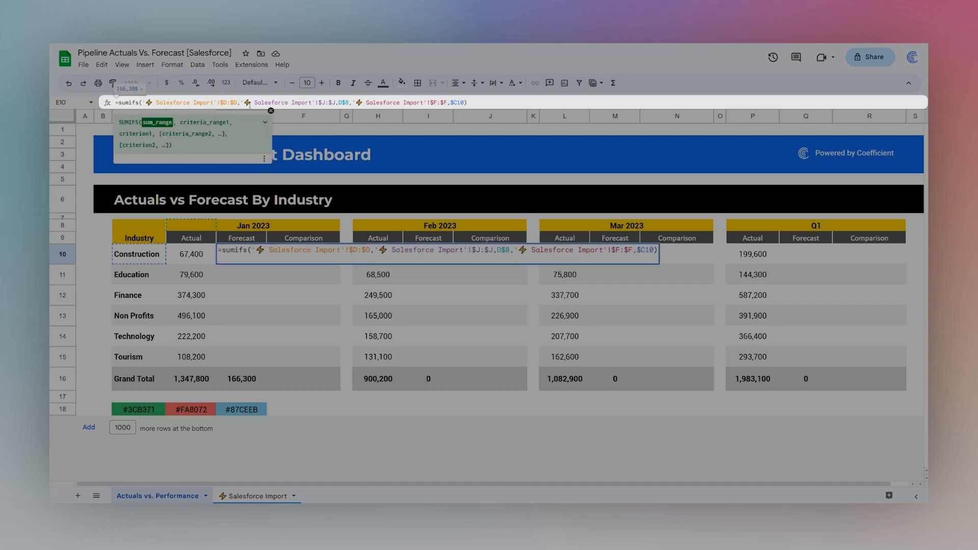
pyautogui.press('BackSpace')
pyautogui.write('I')
pyautogui.press('Return')
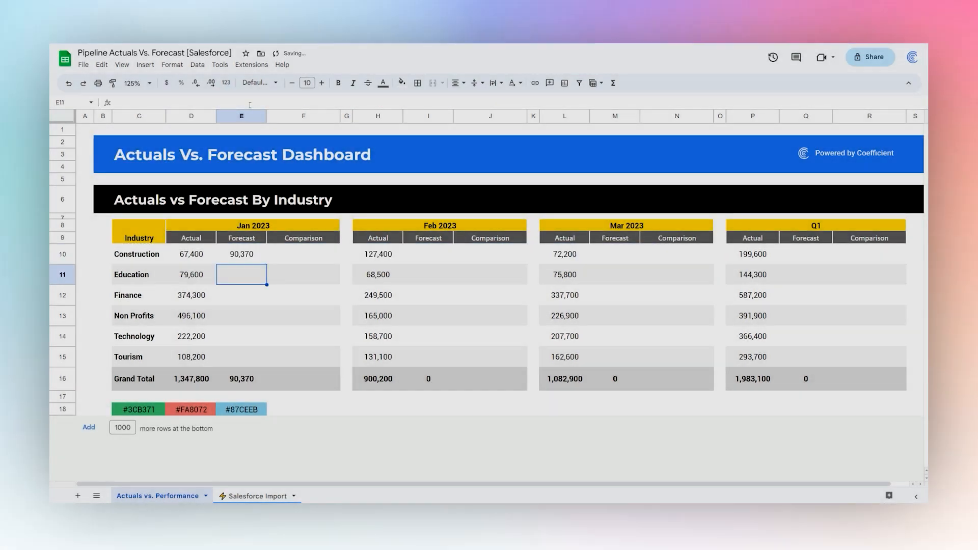
# Step: Fill the E10 forecast formula down through E15, and copy E10:E15 into the February and March Forecast columns starting at I10 and M10
pyautogui.click(242, 254)
pyautogui.moveTo(266, 264); pyautogui.dragTo(261, 356)
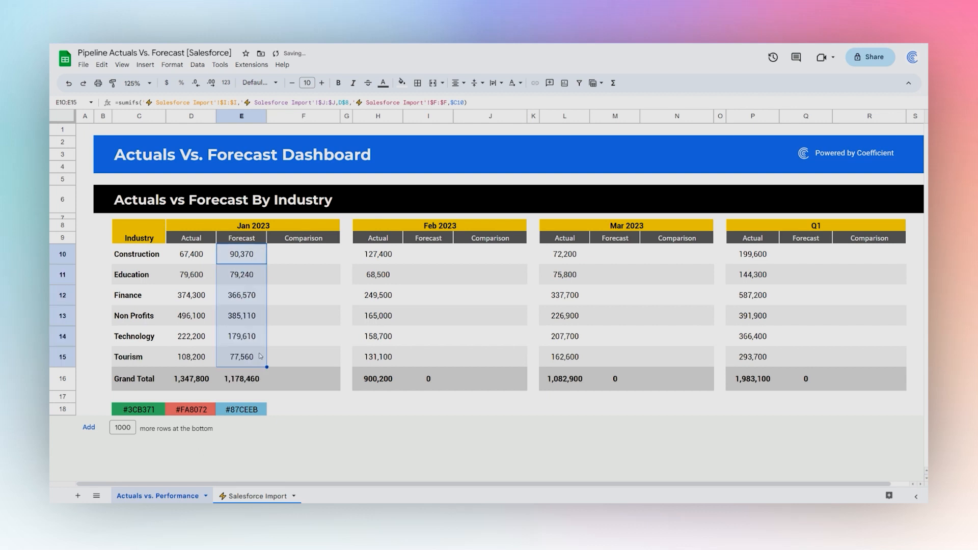
pyautogui.hotkey('ctrl', 'c')
pyautogui.click(428, 254)
pyautogui.hotkey('ctrl', 'v')
pyautogui.click(615, 253)
pyautogui.hotkey('ctrl', 'v')
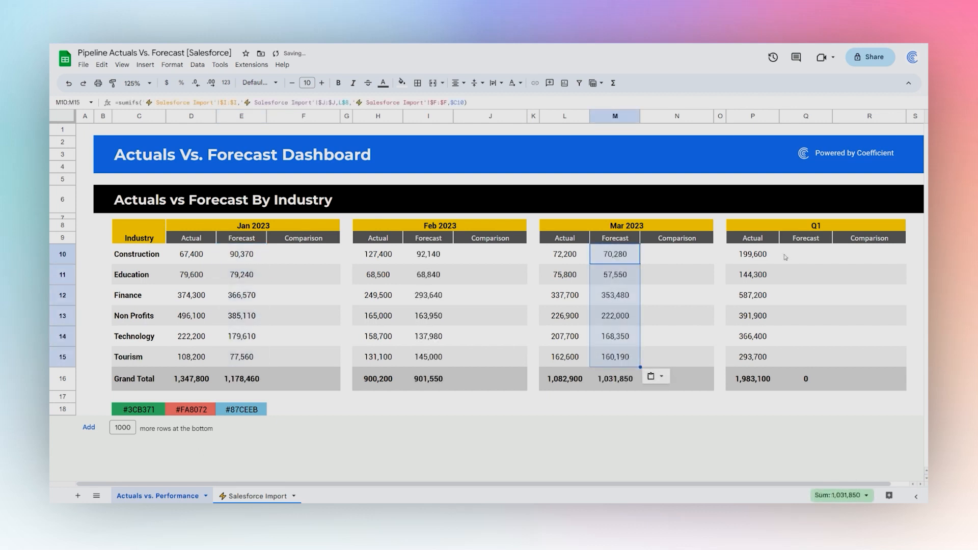
# Step: Fill the Q1 Actual formulas P10:P15 across into the Q1 Forecast cells Q10:Q15
pyautogui.click(814, 253)
pyautogui.moveTo(773, 253); pyautogui.dragTo(773, 362)
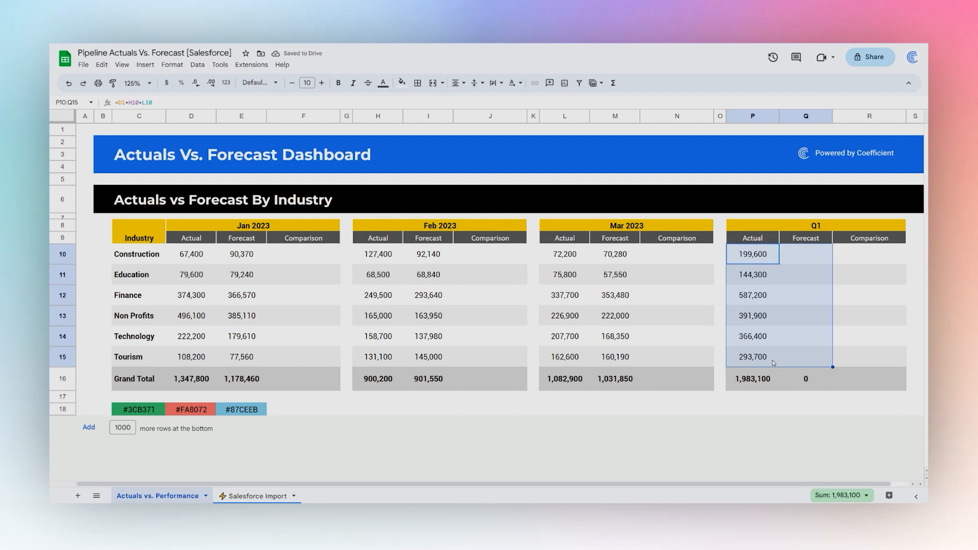
pyautogui.moveTo(762, 259); pyautogui.dragTo(820, 363)
# Step: Correct the January reference in the P10 formula to D10, making it =D10+H10+L10
pyautogui.click(752, 254)
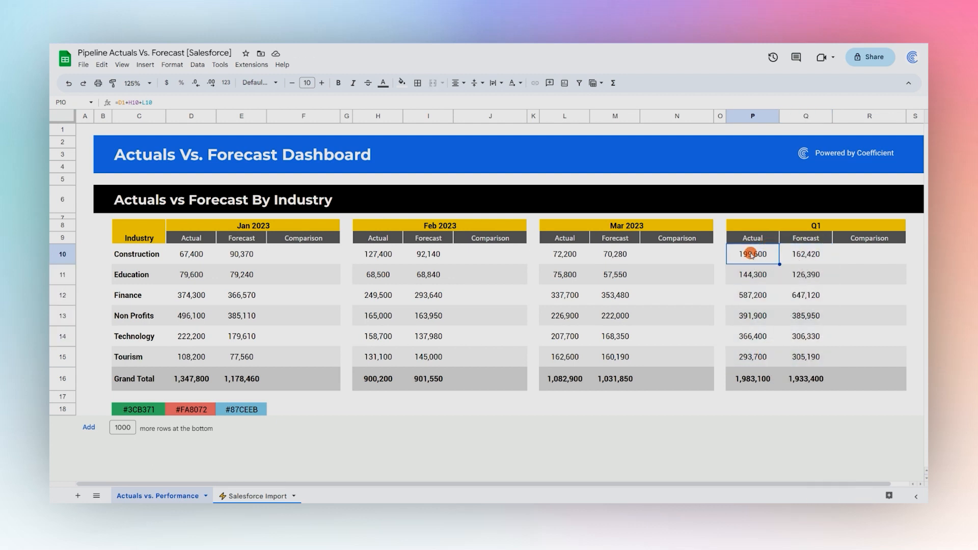
pyautogui.click(136, 103)
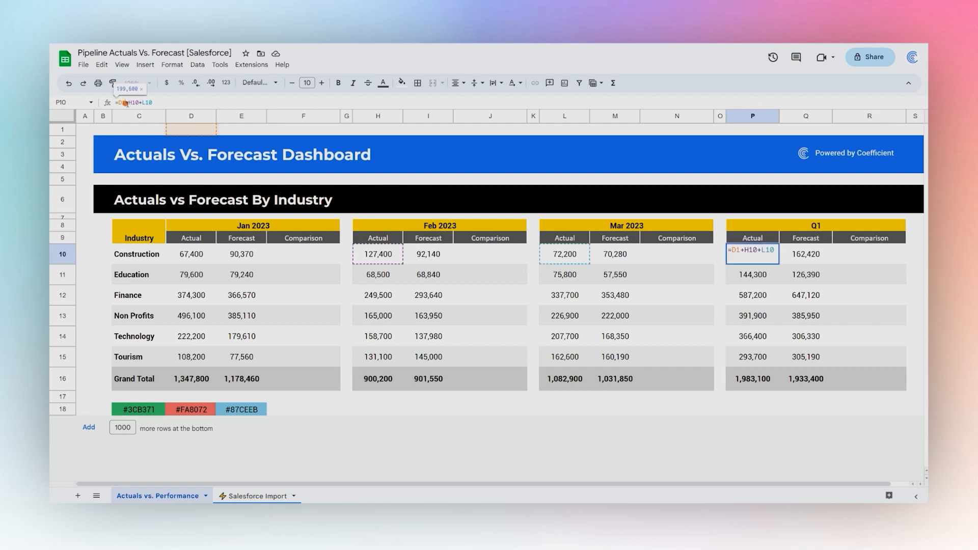
pyautogui.click(126, 103)
pyautogui.write('0')
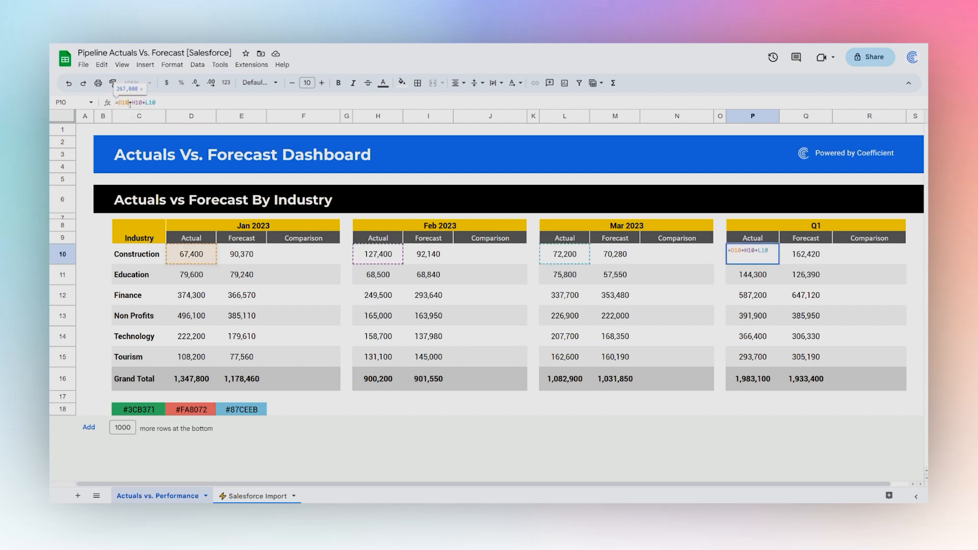
pyautogui.press('Return')
# Step: Correct the January reference in Q10 to E10, and fill the P10 and Q10 formulas down through row 15
pyautogui.click(806, 253)
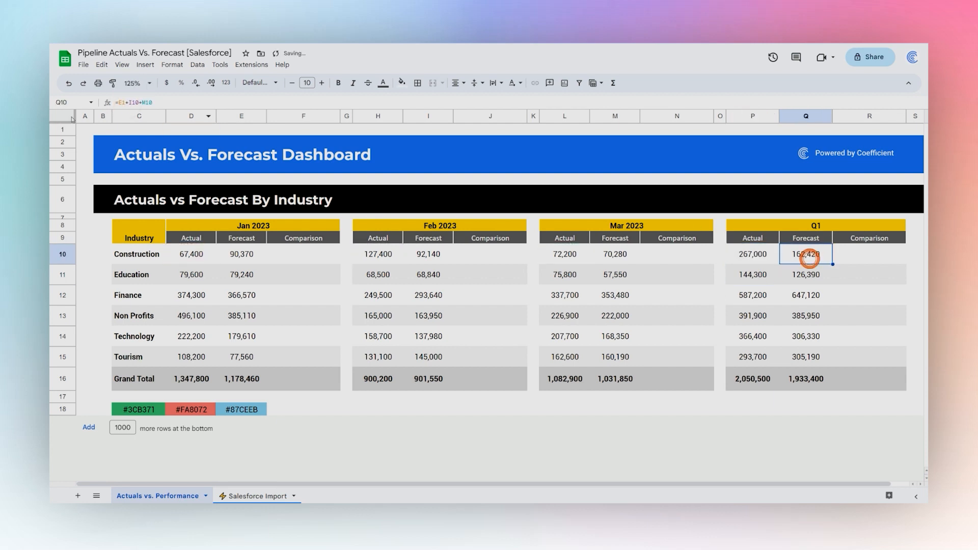
pyautogui.click(125, 102)
pyautogui.write('0')
pyautogui.press('Return')
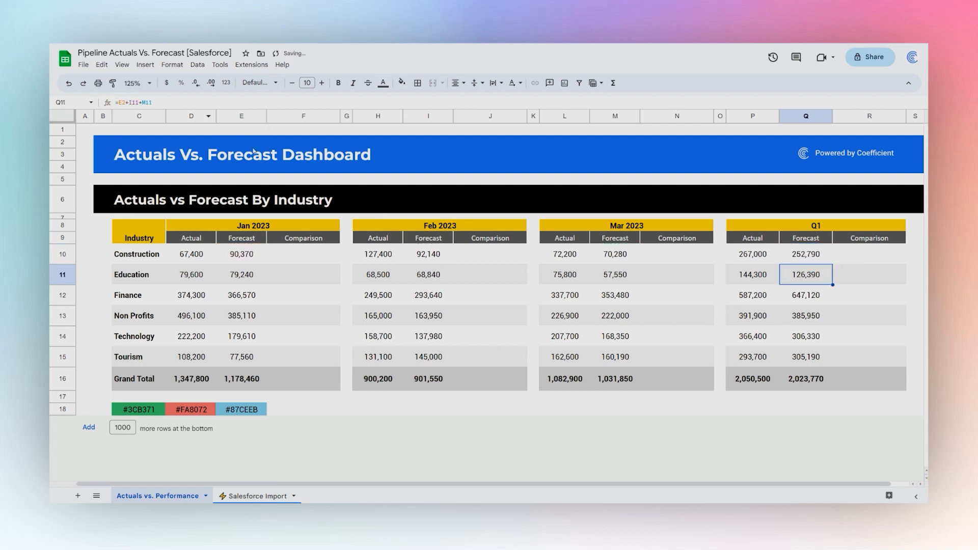
pyautogui.moveTo(752, 254); pyautogui.dragTo(819, 356)
# Step: Check which monthly cells the Q1 formulas in P11, P12 and Q10 refer to, leaving them unedited
pyautogui.click(752, 274)
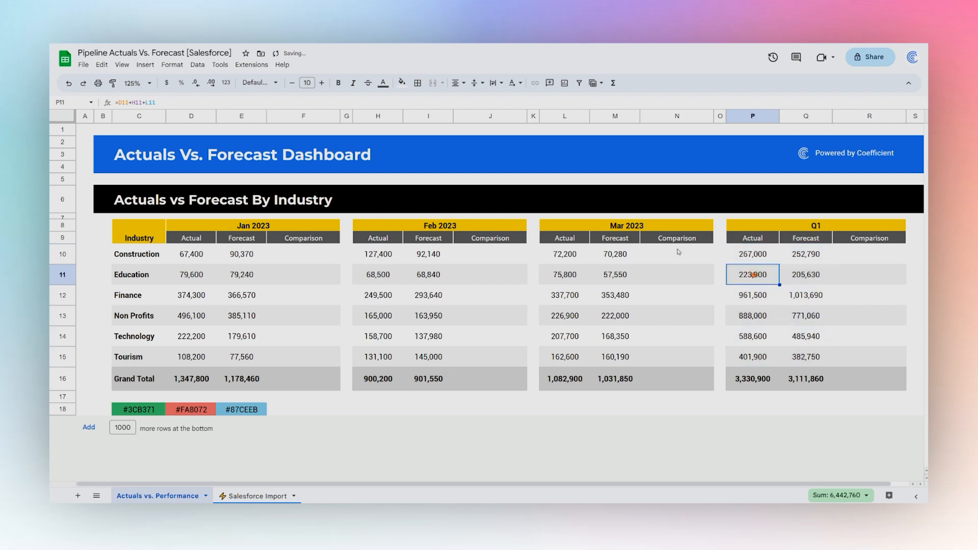
pyautogui.click(127, 103)
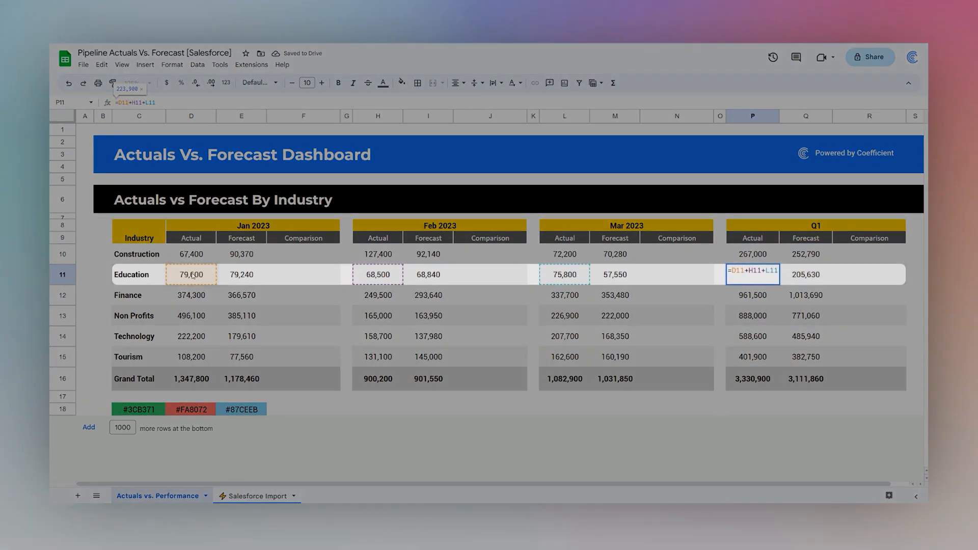
pyautogui.click(752, 295)
pyautogui.click(136, 102)
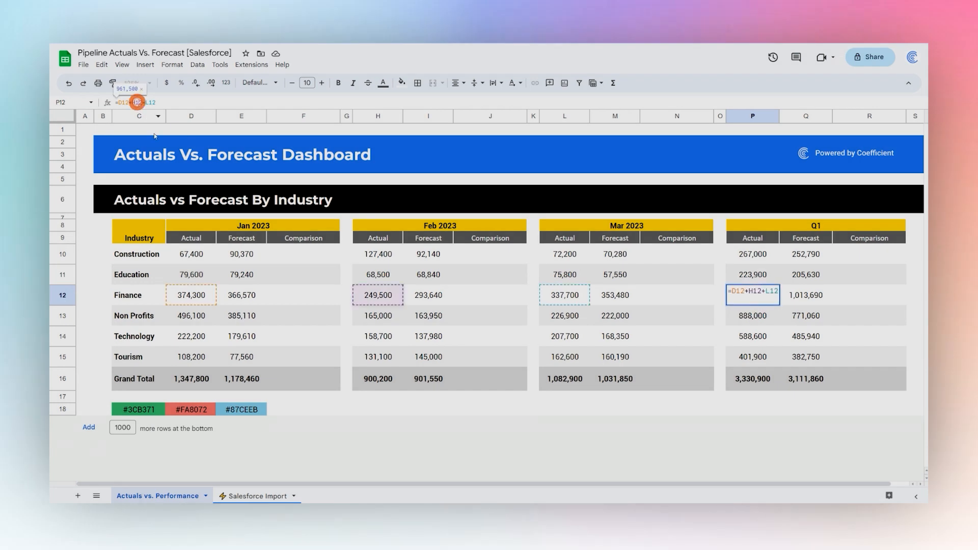
pyautogui.press('Escape')
pyautogui.click(816, 253)
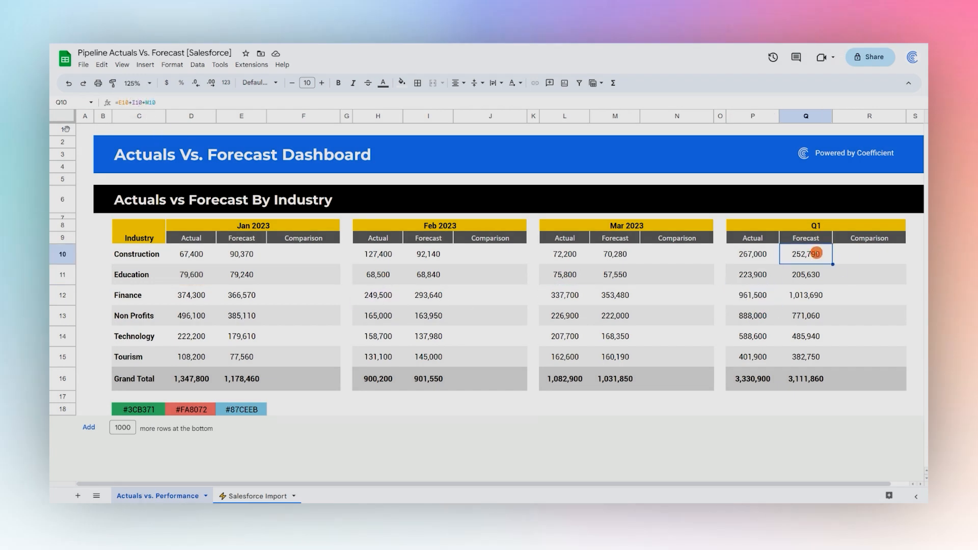
pyautogui.click(135, 103)
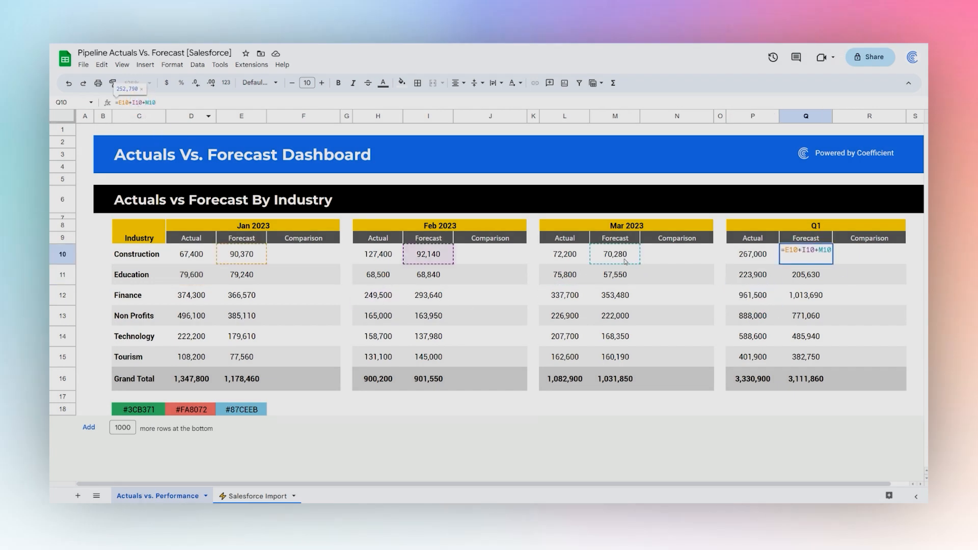
pyautogui.press('Escape')
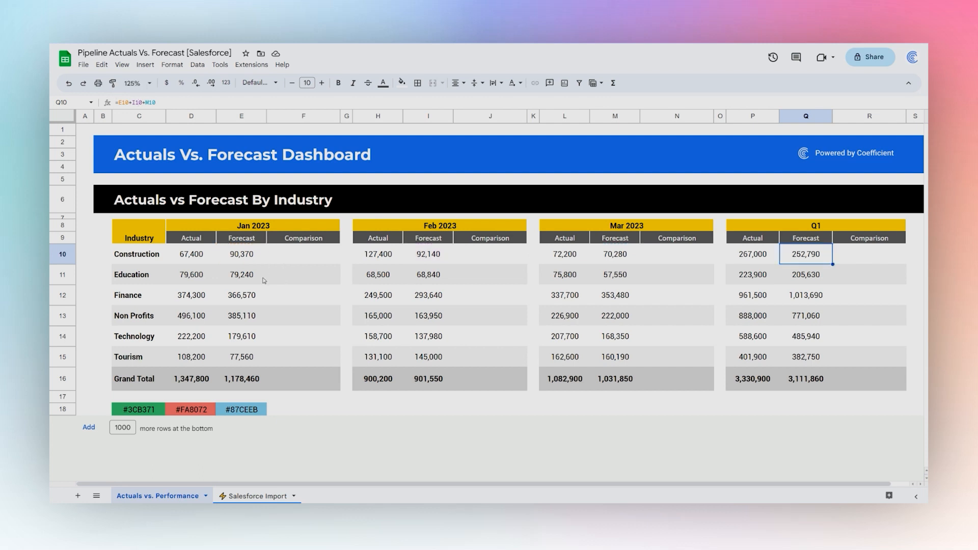
# Step: Start a SPARKLINE formula in F10 on D10:E10 with the charttype option bar and max referencing E10
pyautogui.moveTo(309, 255); pyautogui.dragTo(316, 381)
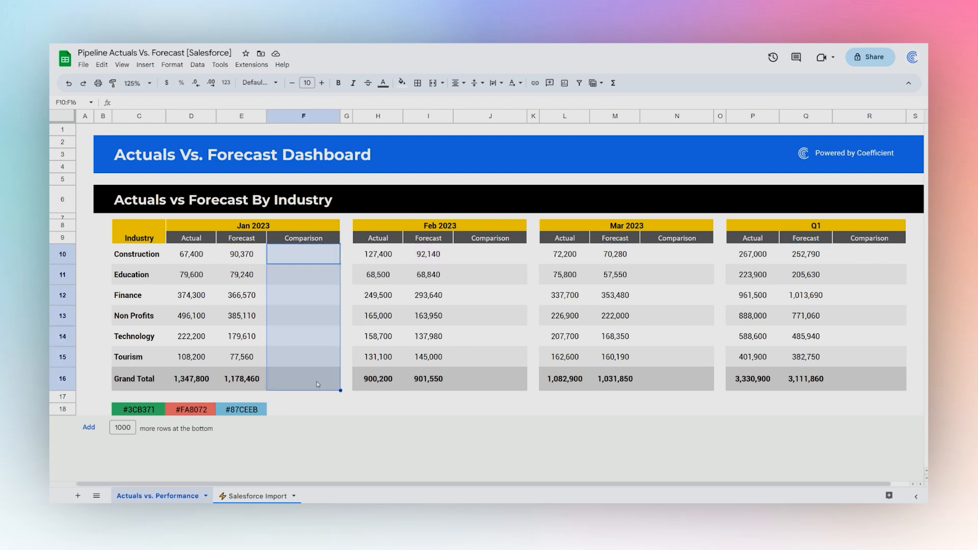
pyautogui.click(293, 258)
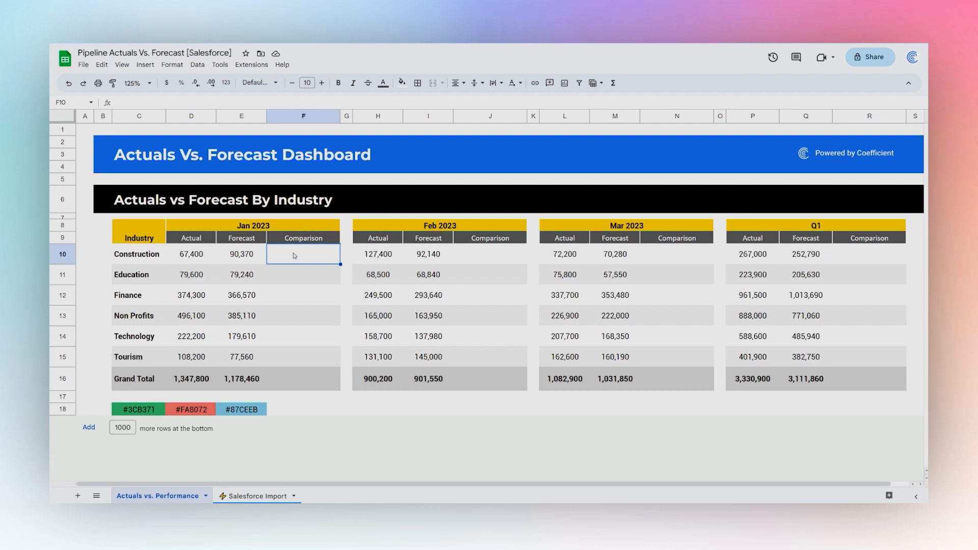
pyautogui.write('=sparklin')
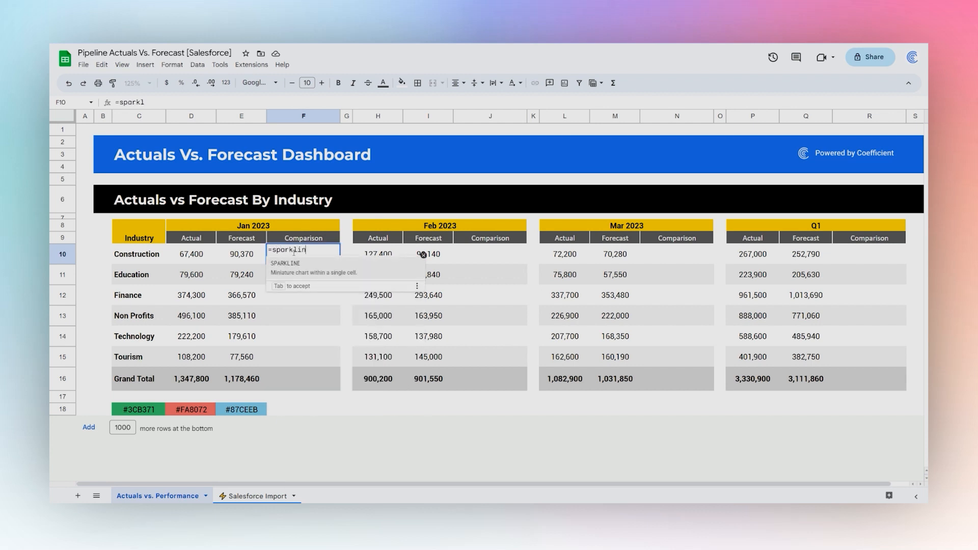
pyautogui.write('e(')
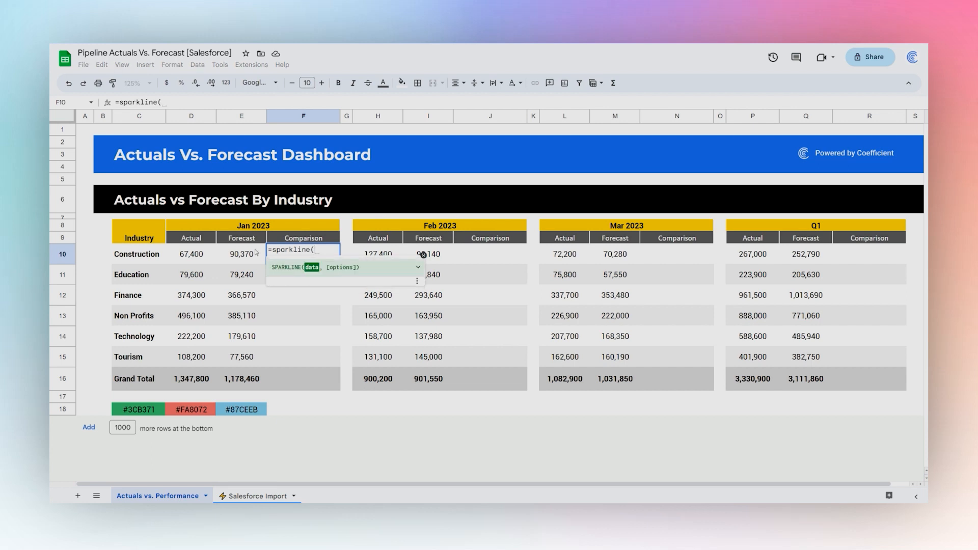
pyautogui.moveTo(193, 258); pyautogui.dragTo(234, 257)
pyautogui.write(',')
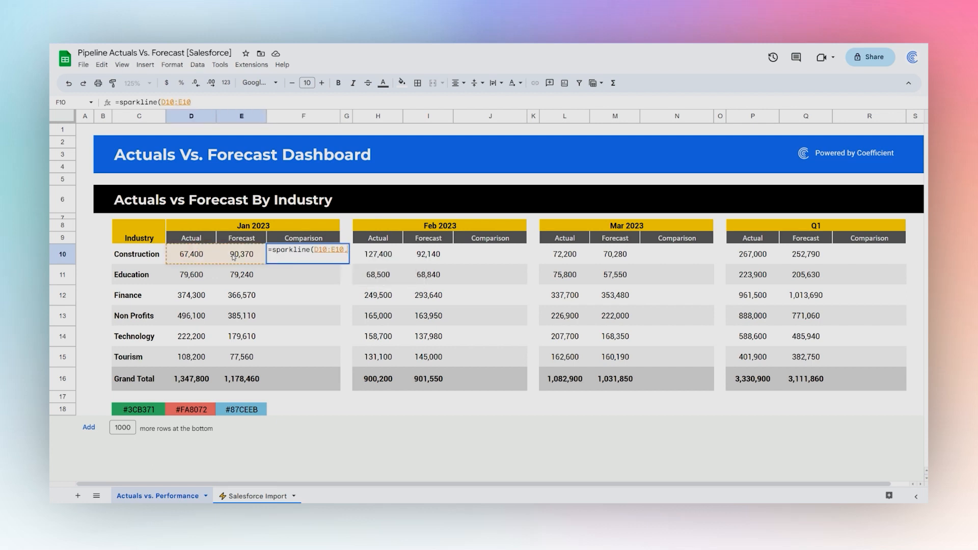
pyautogui.write('{"char')
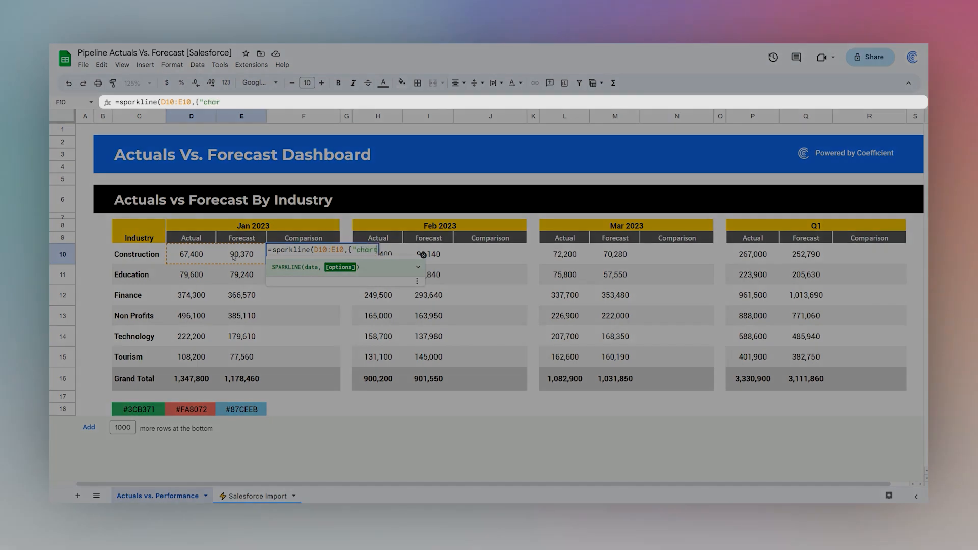
pyautogui.write('ttype":"bar","')
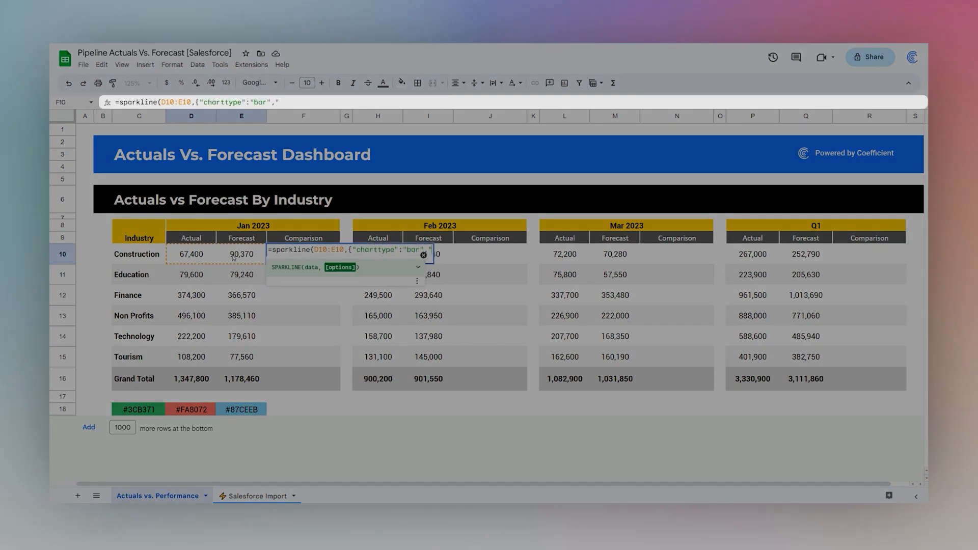
pyautogui.write('max",')
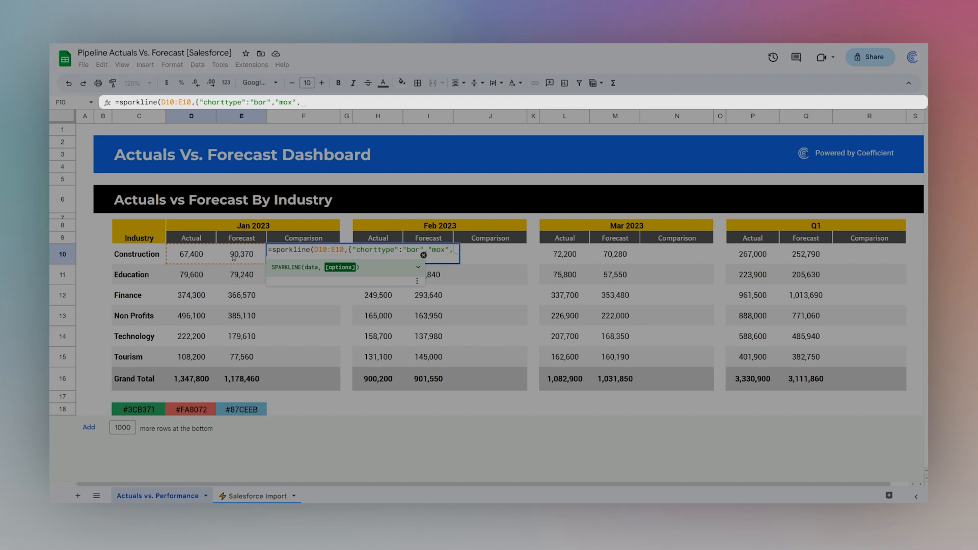
pyautogui.click(234, 257)
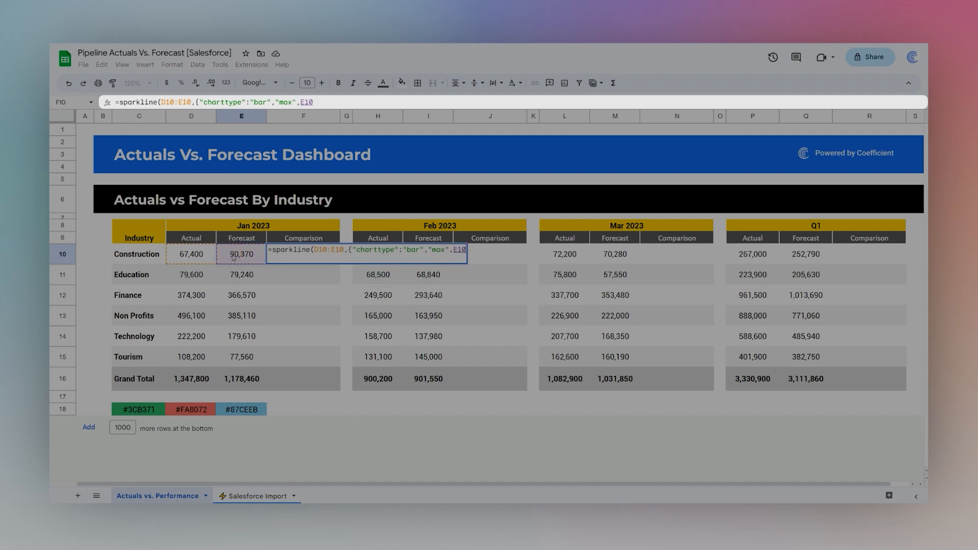
# Step: Add the color1 option with value #3CB371 to the F10 sparkline formula
pyautogui.write(',"')
pyautogui.write('co')
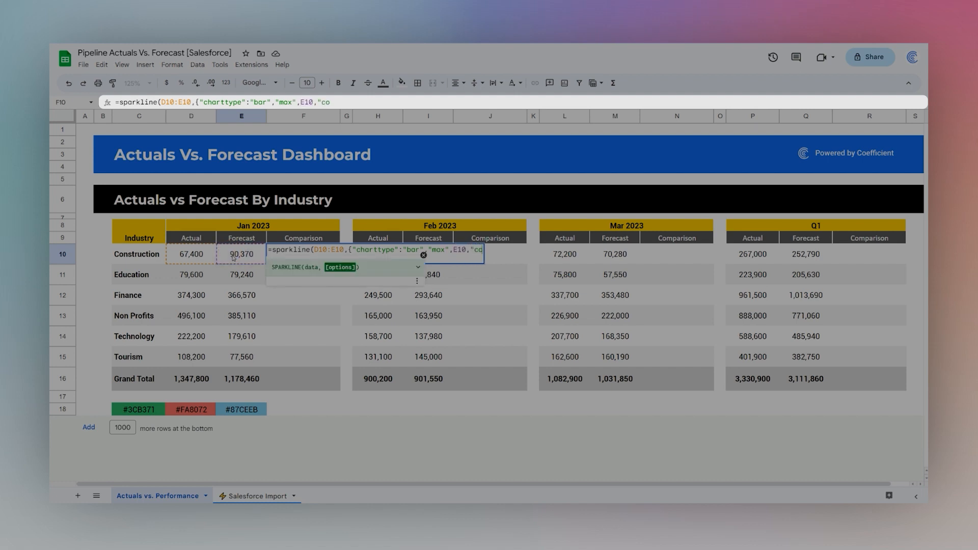
pyautogui.write('lor1",')
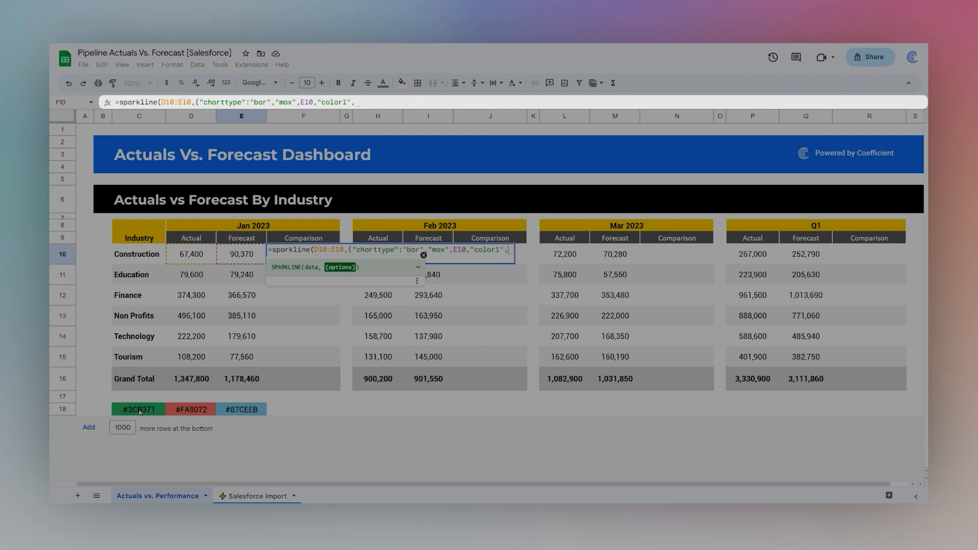
pyautogui.write('"#')
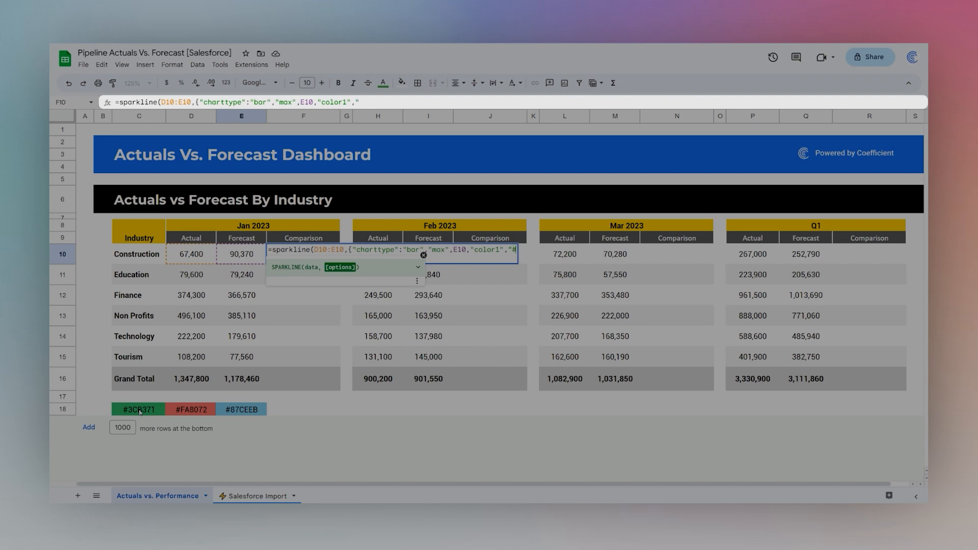
pyautogui.write('3CB371";')
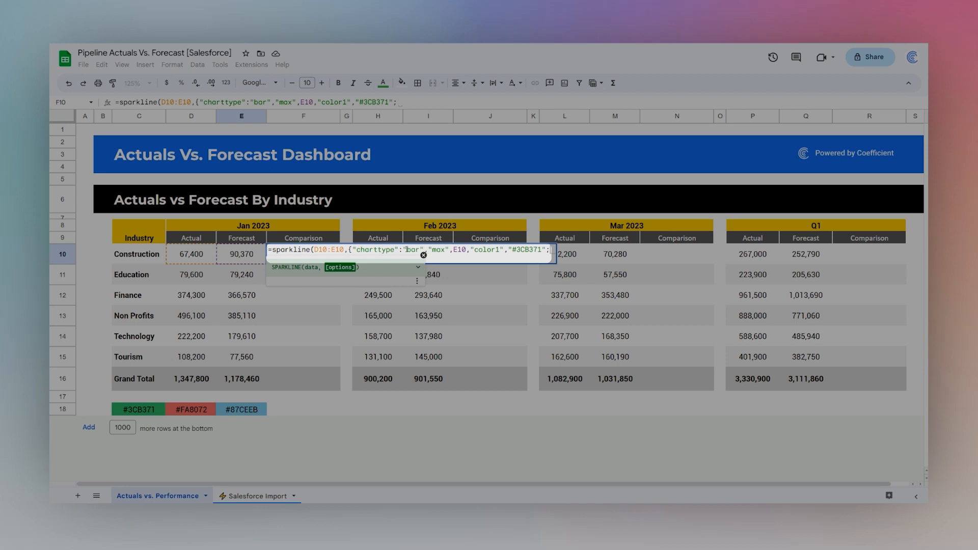
# Step: Correct the option separators in F10: a comma between "charttype" and "bar", and semicolons after "bar" and after E10
pyautogui.click(402, 251)
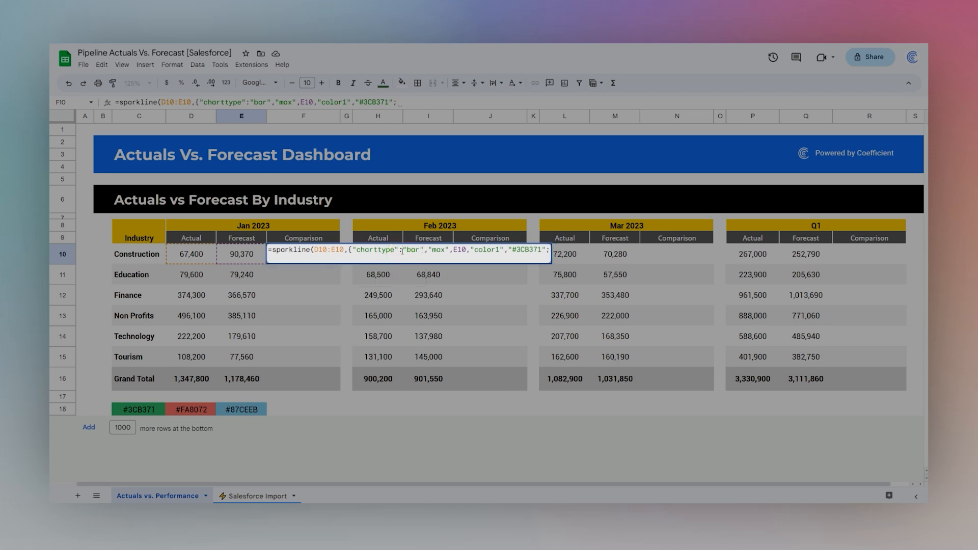
pyautogui.press('BackSpace')
pyautogui.write(',')
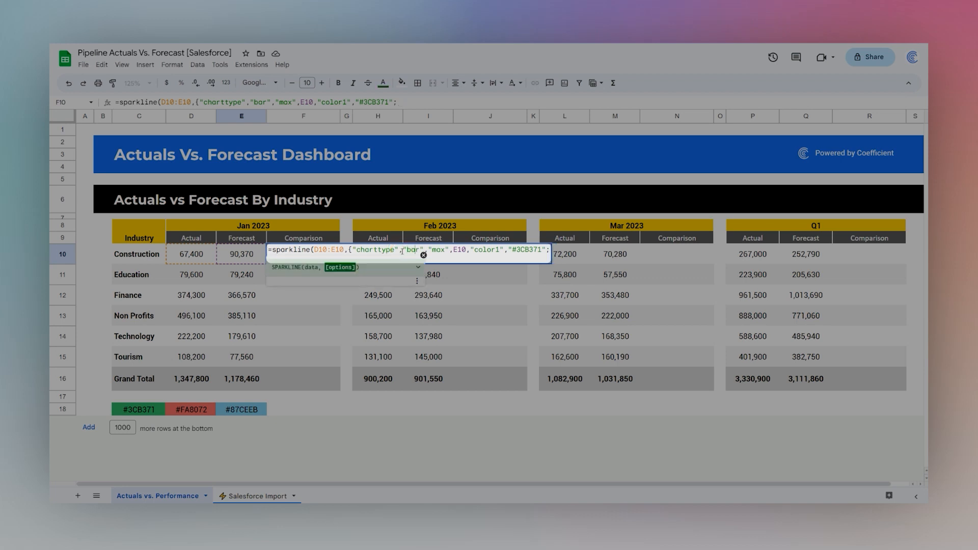
pyautogui.press('Right')
pyautogui.press('Right')
pyautogui.press('Right')
pyautogui.press('Right')
pyautogui.press('Right')
pyautogui.press('Right')
pyautogui.press('BackSpace')
pyautogui.write(';')
pyautogui.press('Right')
pyautogui.press('Right')
pyautogui.press('Right')
pyautogui.press('End')
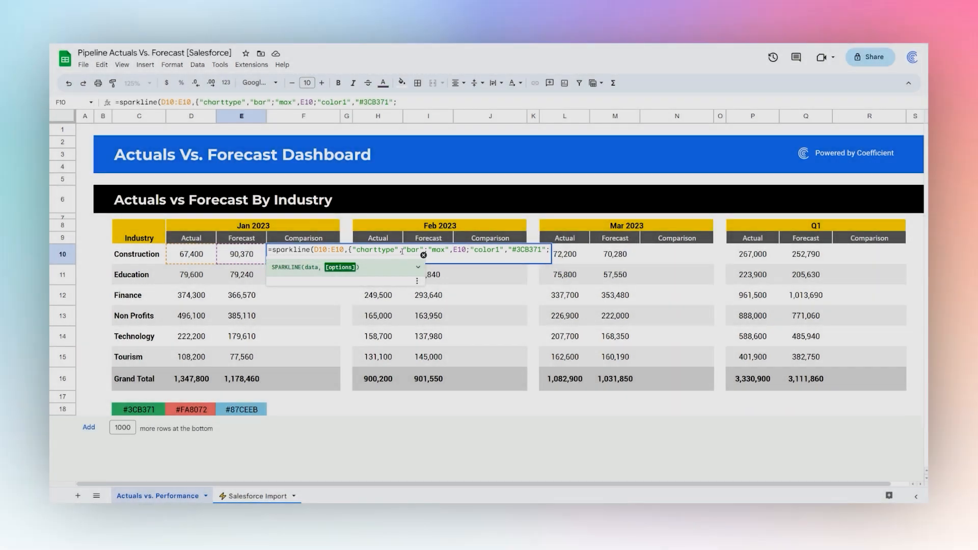
# Step: Add the color2 option with value #FA8072, then close and enter the F10 sparkline formula
pyautogui.write('"color2","')
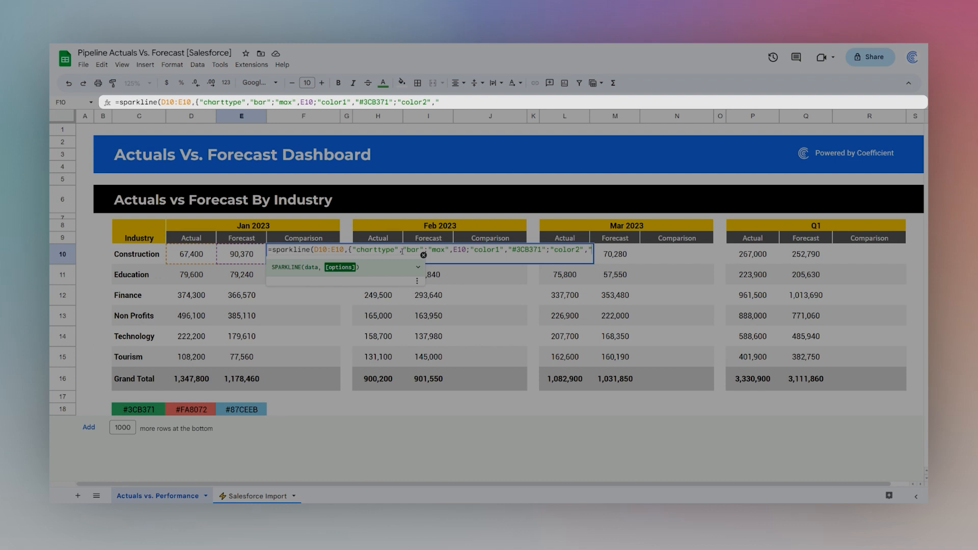
pyautogui.write('#FA8072"')
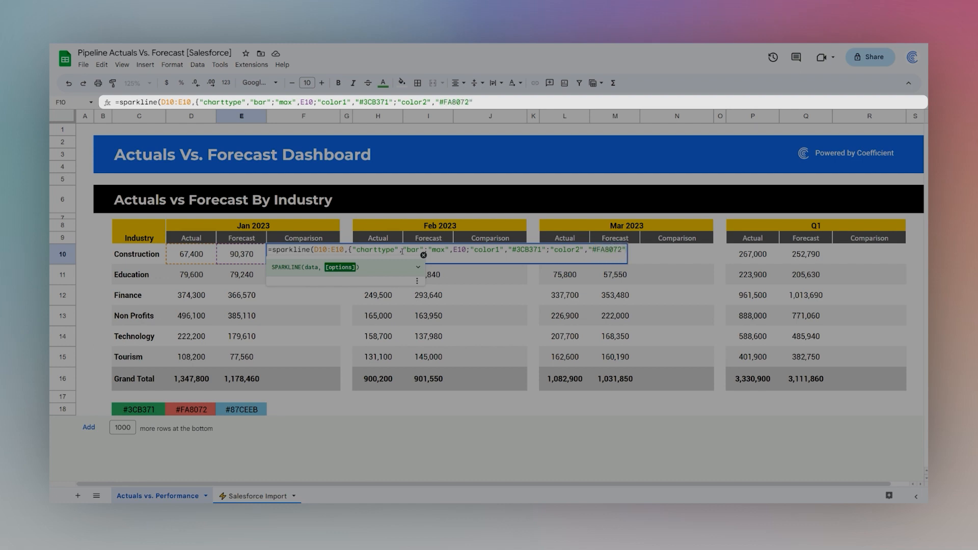
pyautogui.write('})')
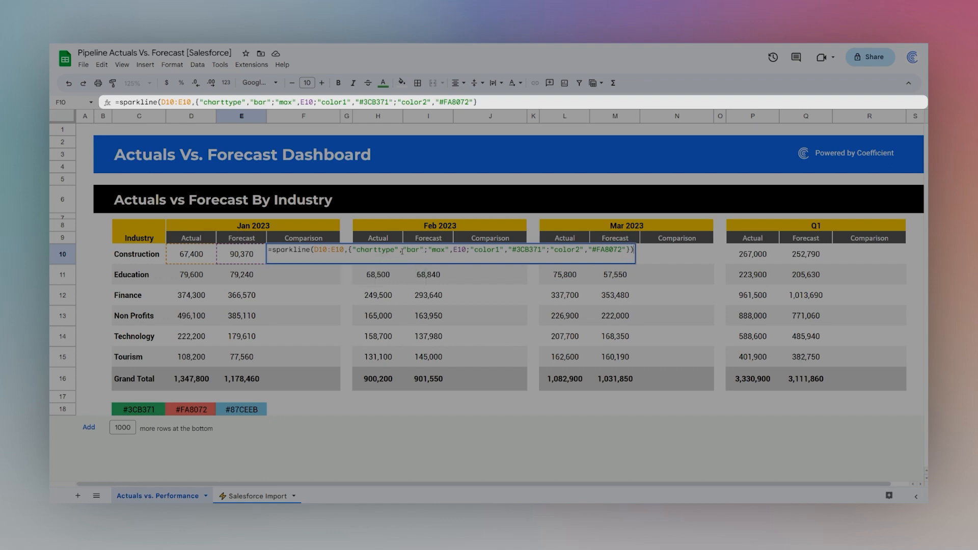
pyautogui.press('Return')
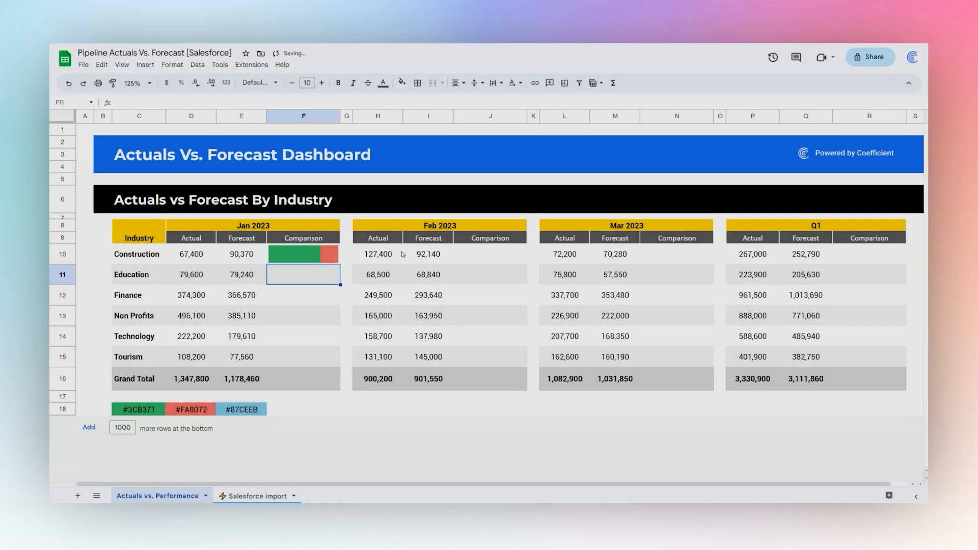
# Step: Try the F10 sparkline down through F13, check it against the Education row's values, and clear F11:F13
pyautogui.click(301, 252)
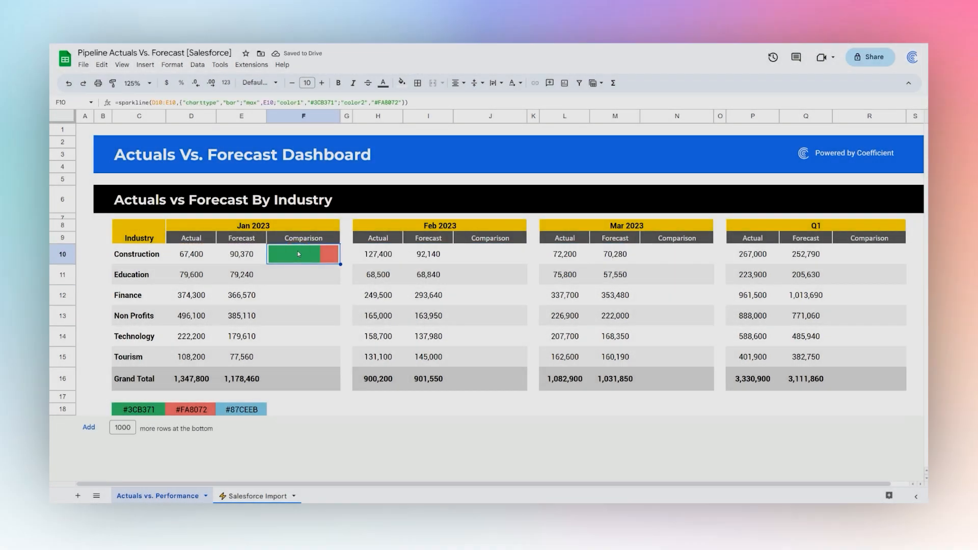
pyautogui.moveTo(341, 264); pyautogui.dragTo(332, 325)
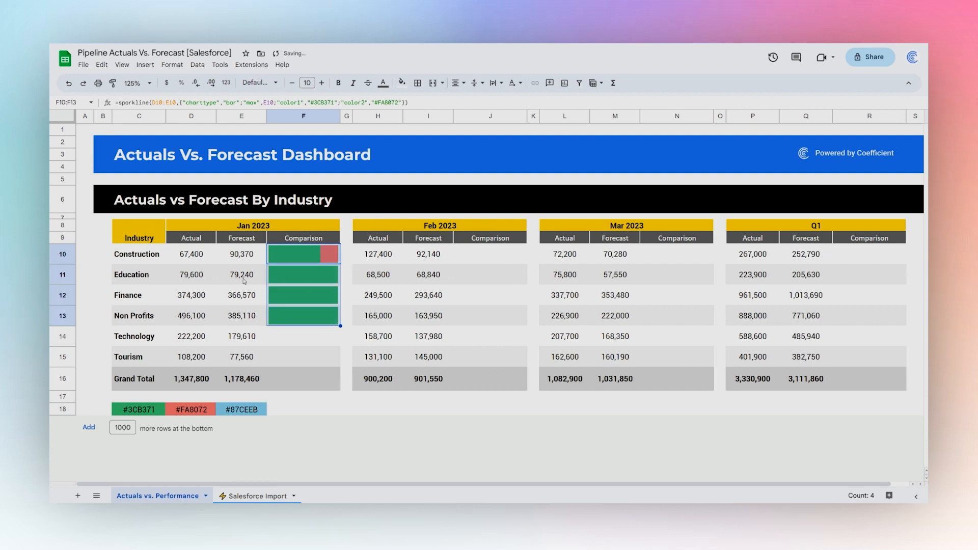
pyautogui.click(197, 281)
pyautogui.click(240, 278)
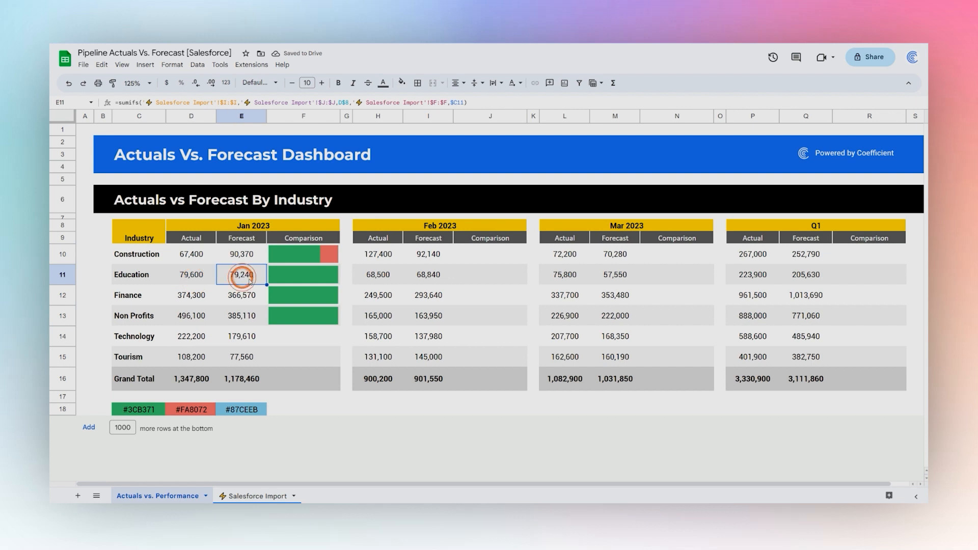
pyautogui.click(323, 281)
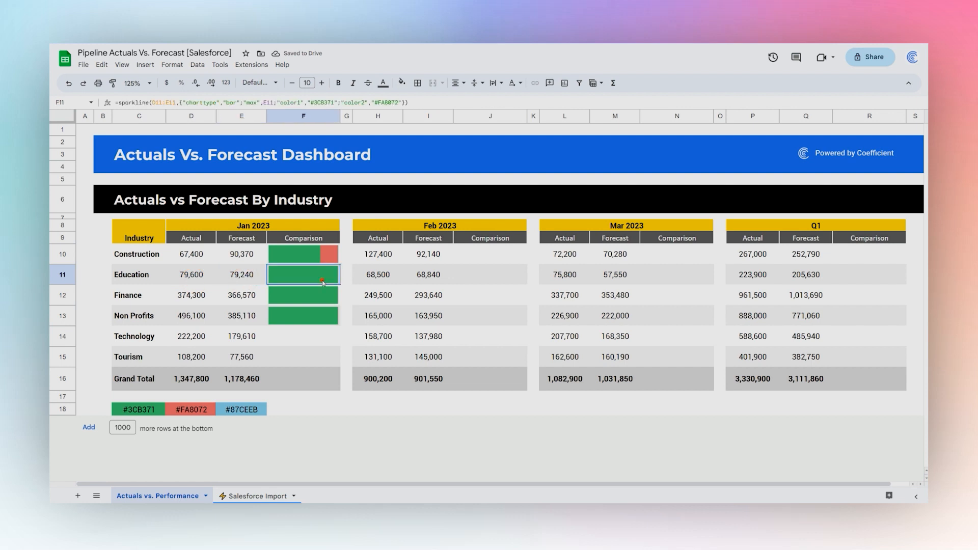
pyautogui.click(236, 411)
pyautogui.click(325, 252)
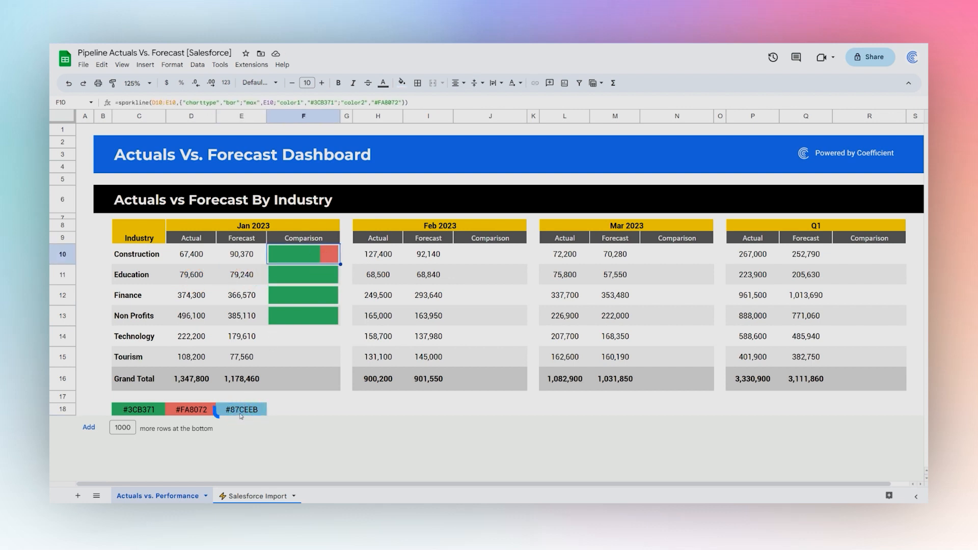
pyautogui.moveTo(309, 280); pyautogui.dragTo(307, 311)
pyautogui.press('Delete')
# Step: Wrap the F10 sparkline in an IF function with the condition E10>D10, keeping the sparkline as the true case
pyautogui.click(305, 251)
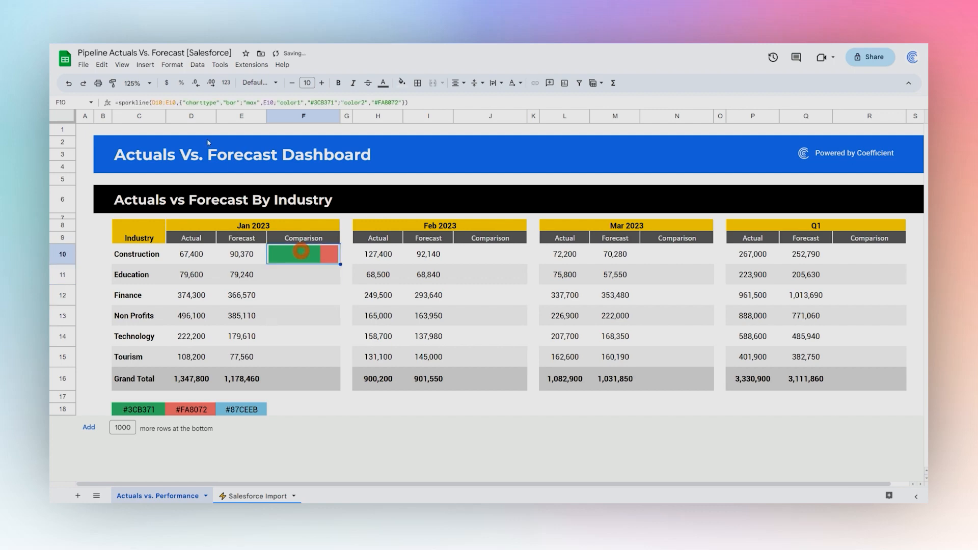
pyautogui.click(121, 103)
pyautogui.write('IF(')
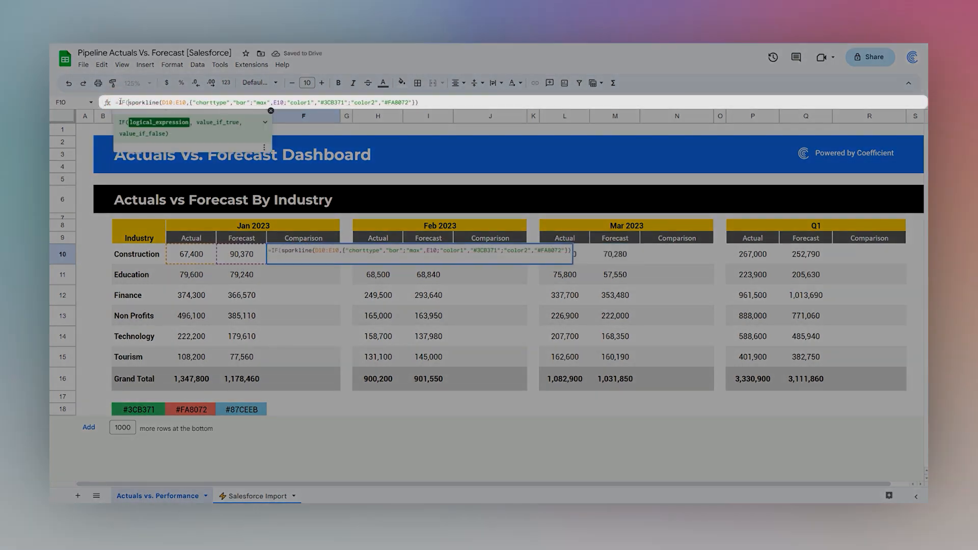
pyautogui.write('E10>D10')
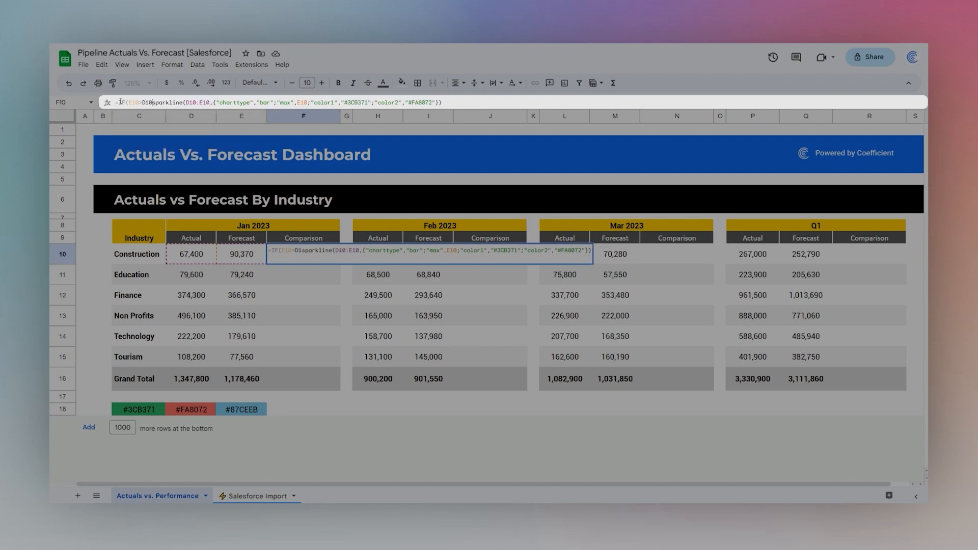
pyautogui.write(',')
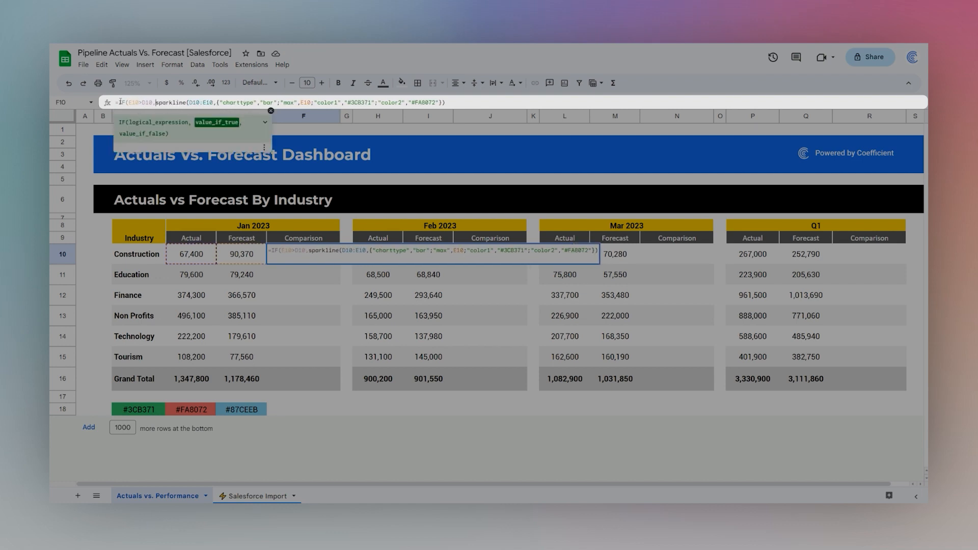
# Step: Change the true-case sparkline's data in F10 to the array {D10,(E10-D10)}
pyautogui.write('{')
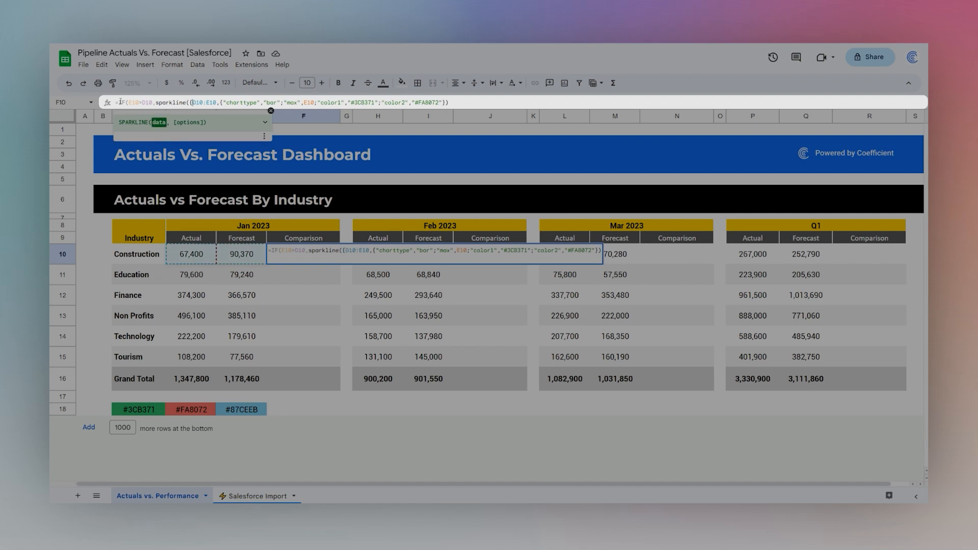
pyautogui.write('}')
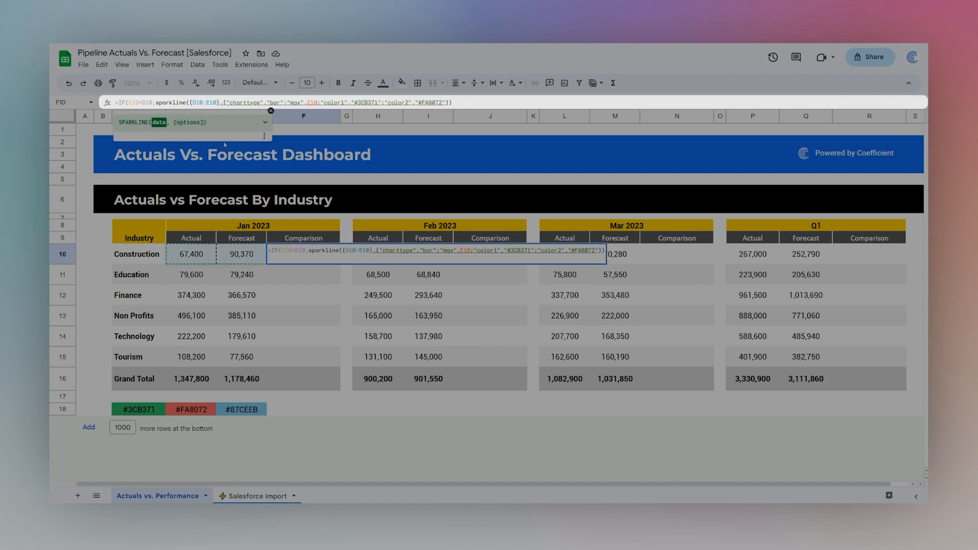
pyautogui.press('BackSpace')
pyautogui.press('BackSpace')
pyautogui.press('BackSpace')
pyautogui.press('BackSpace')
pyautogui.write(',{')
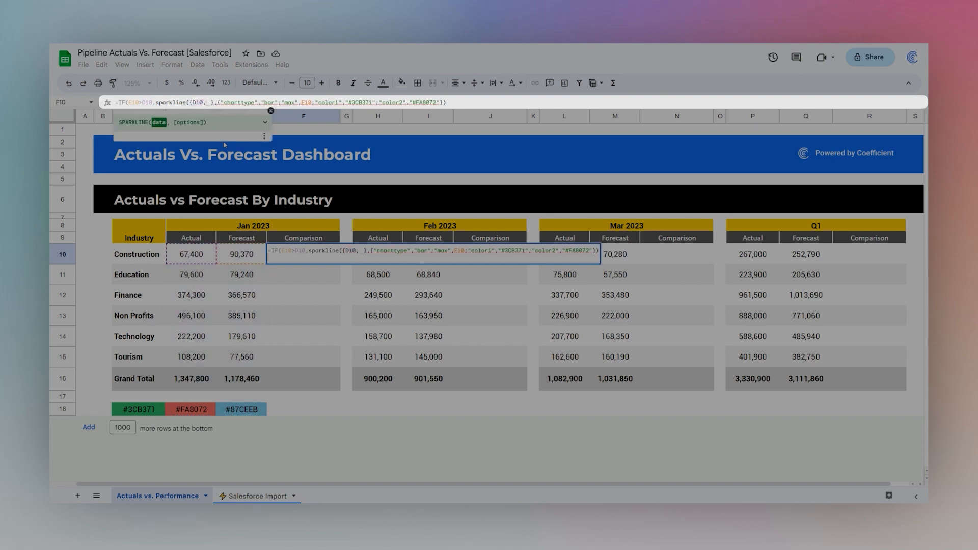
pyautogui.write('E10')
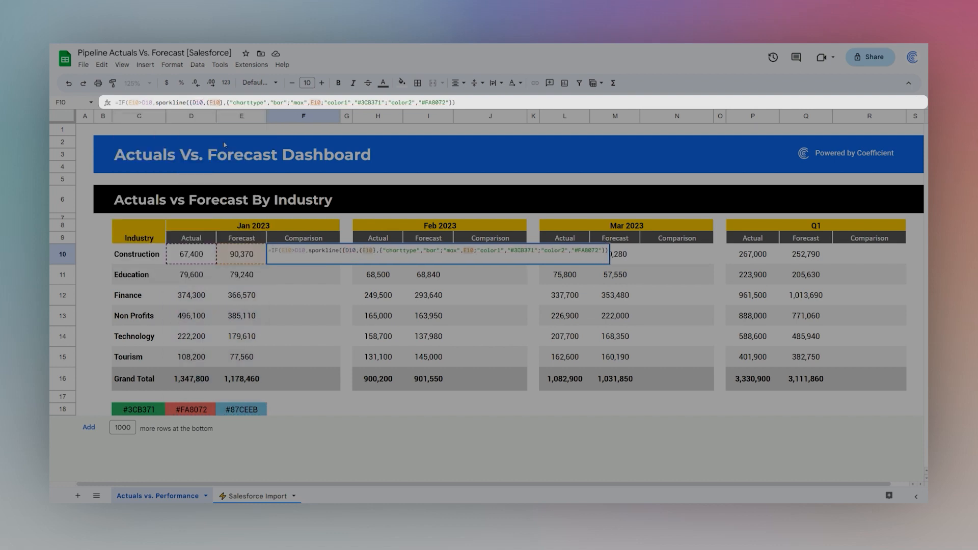
pyautogui.write('-D10)')
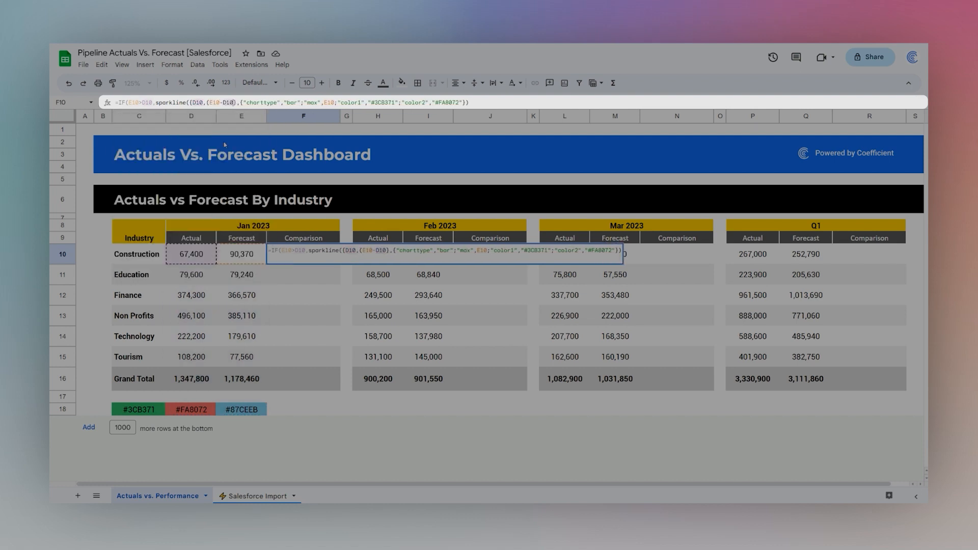
# Step: Add a copy of the true-case sparkline as the IF function's false case in F10, then close and enter the formula
pyautogui.press('End')
pyautogui.write(',')
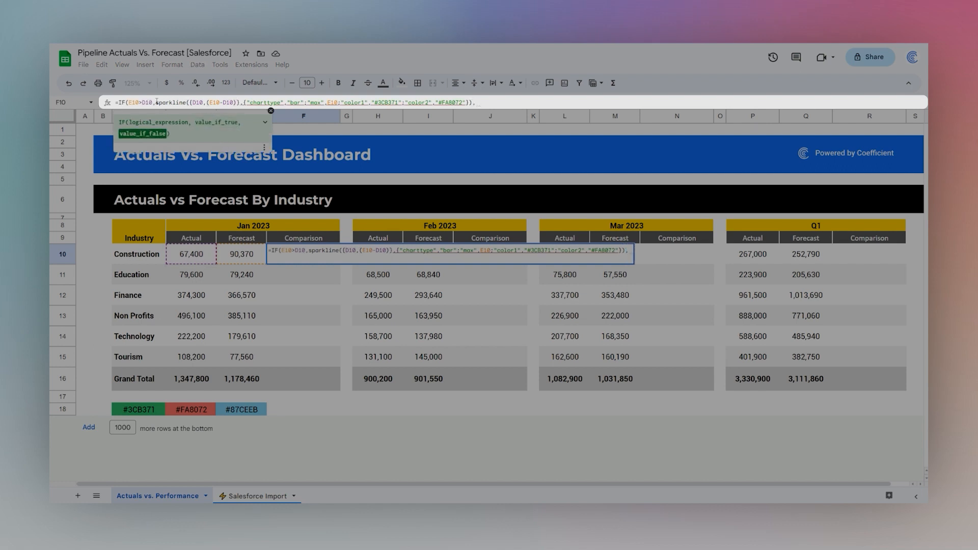
pyautogui.moveTo(157, 102); pyautogui.dragTo(473, 102)
pyautogui.hotkey('ctrl', 'c')
pyautogui.click(481, 102)
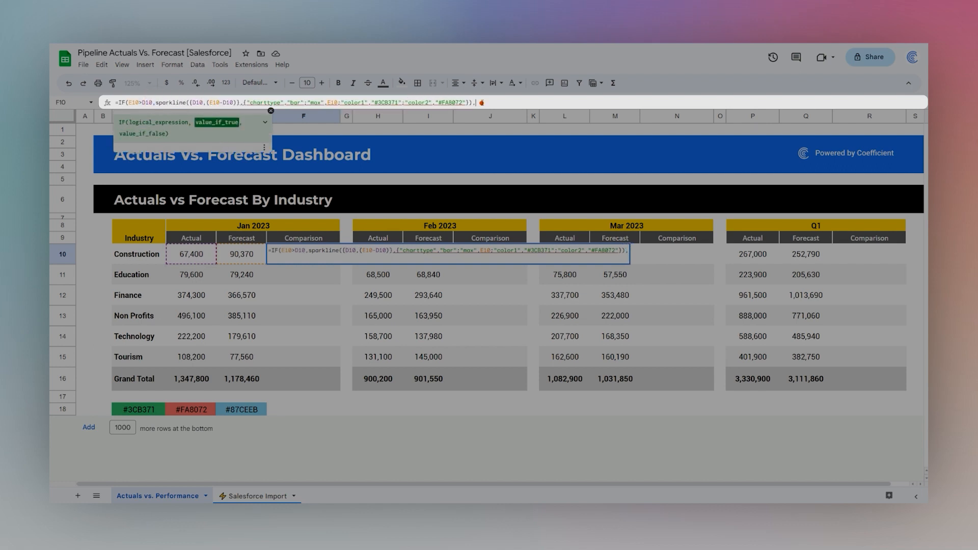
pyautogui.hotkey('ctrl', 'v')
pyautogui.write(')')
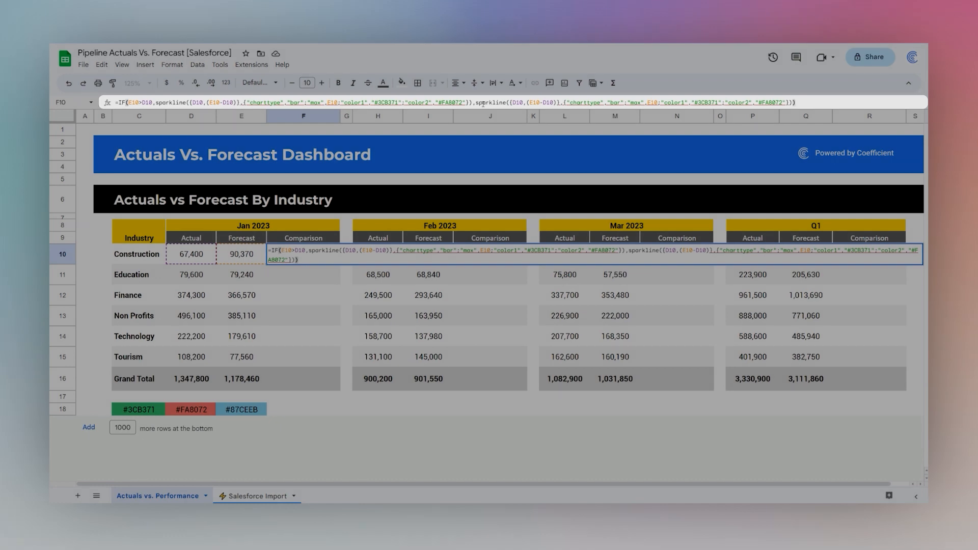
pyautogui.press('Return')
pyautogui.click(298, 252)
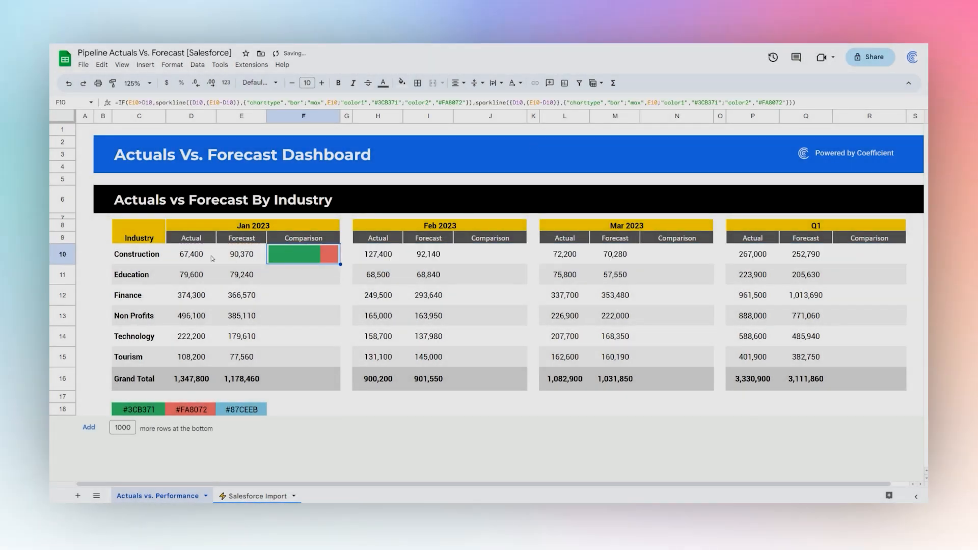
# Step: Check F10's bar against the Construction actual, then fill its formula down to F11 and compare it with the Education forecast
pyautogui.click(194, 258)
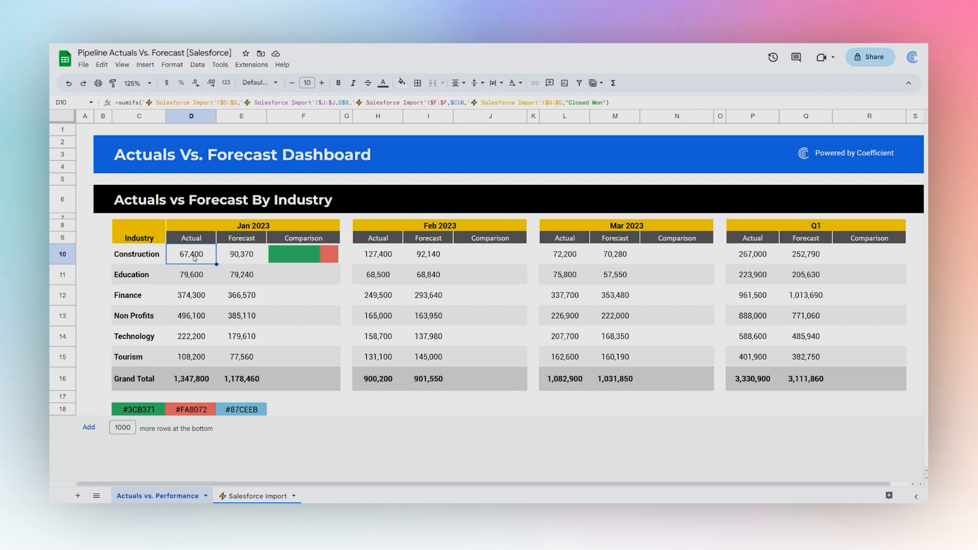
pyautogui.click(334, 258)
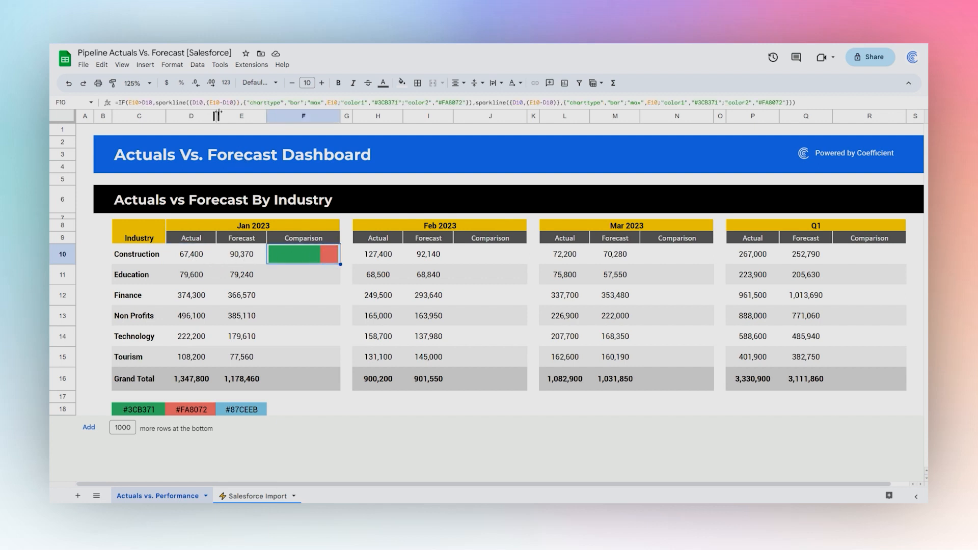
pyautogui.moveTo(339, 264); pyautogui.dragTo(339, 283)
pyautogui.click(303, 278)
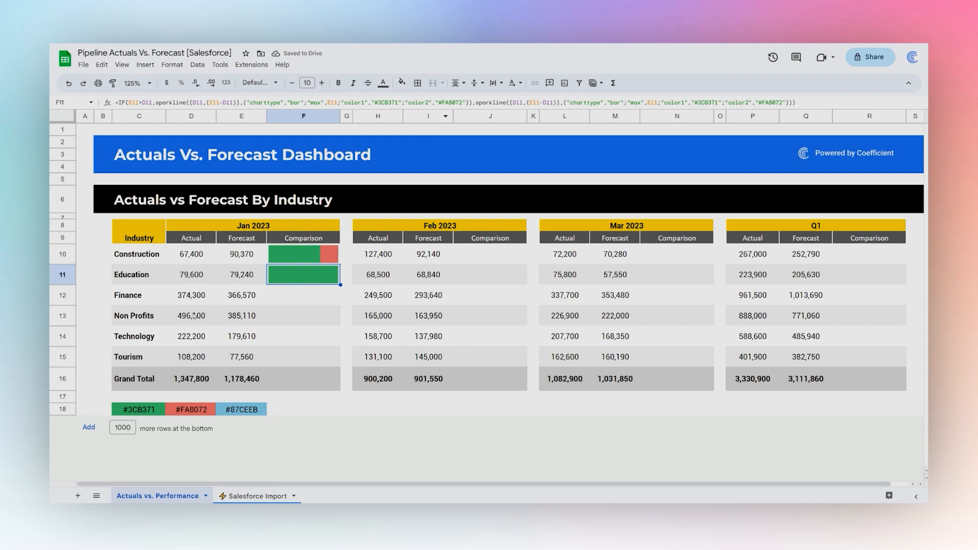
pyautogui.click(230, 279)
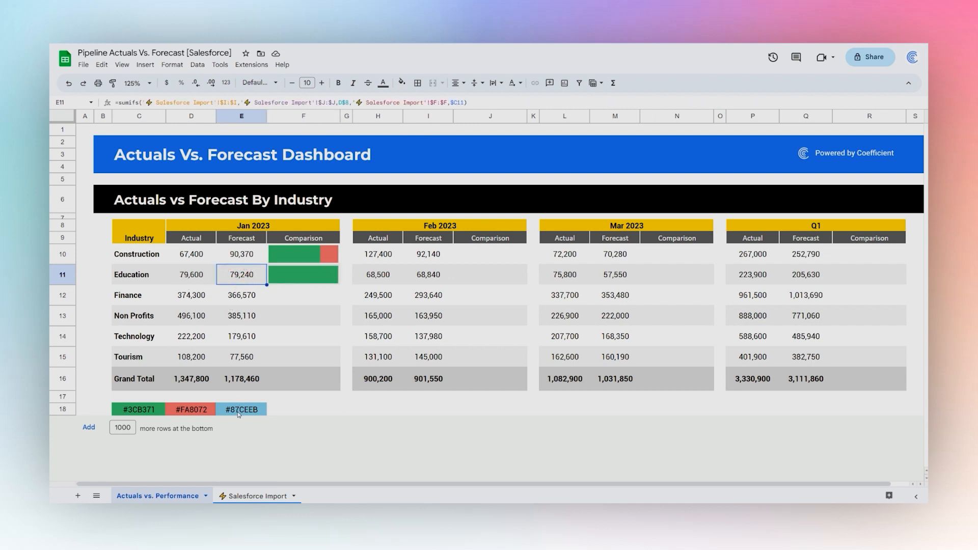
# Step: Change the false-case sparkline's data in F11 to {E11,(D11-E11)}
pyautogui.click(309, 278)
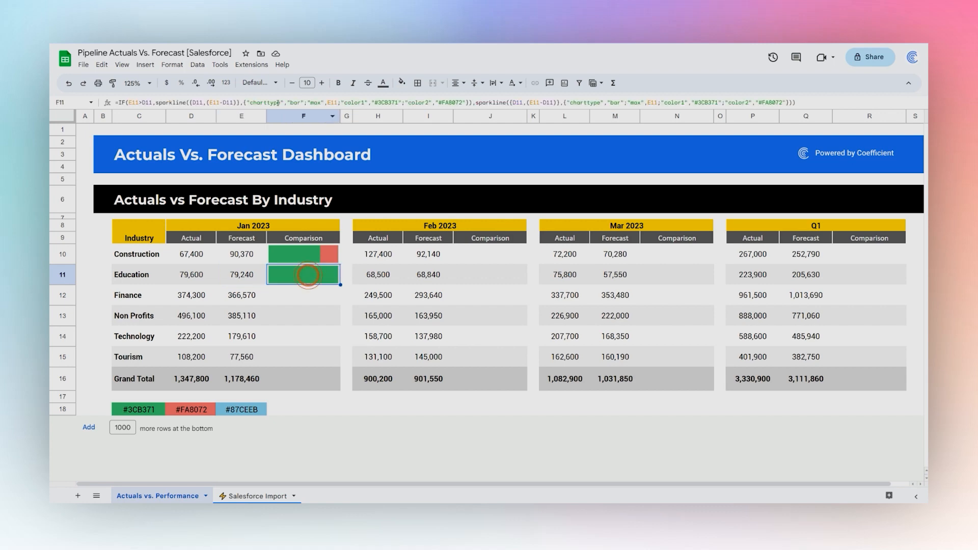
pyautogui.click(514, 102)
pyautogui.press('BackSpace')
pyautogui.write('E')
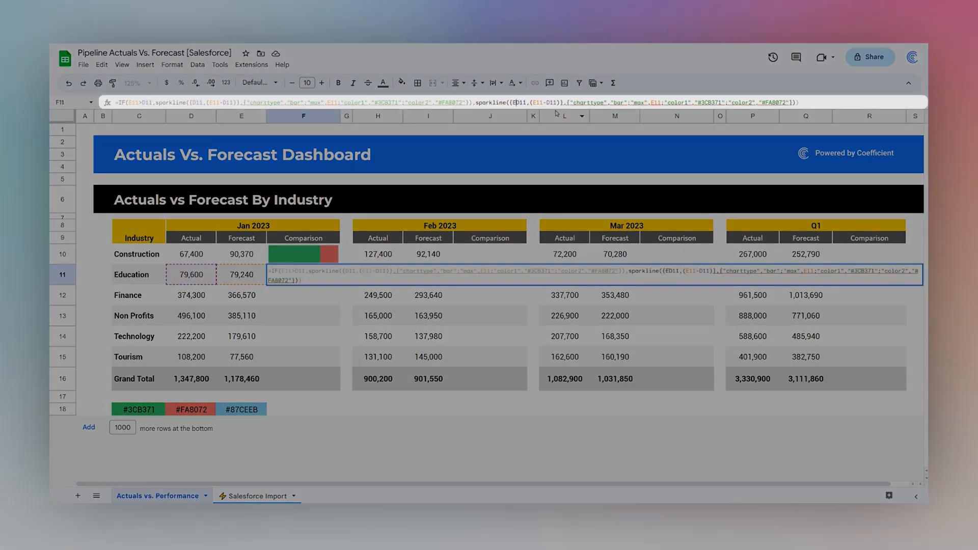
pyautogui.press('Right')
pyautogui.press('Right')
pyautogui.press('Right')
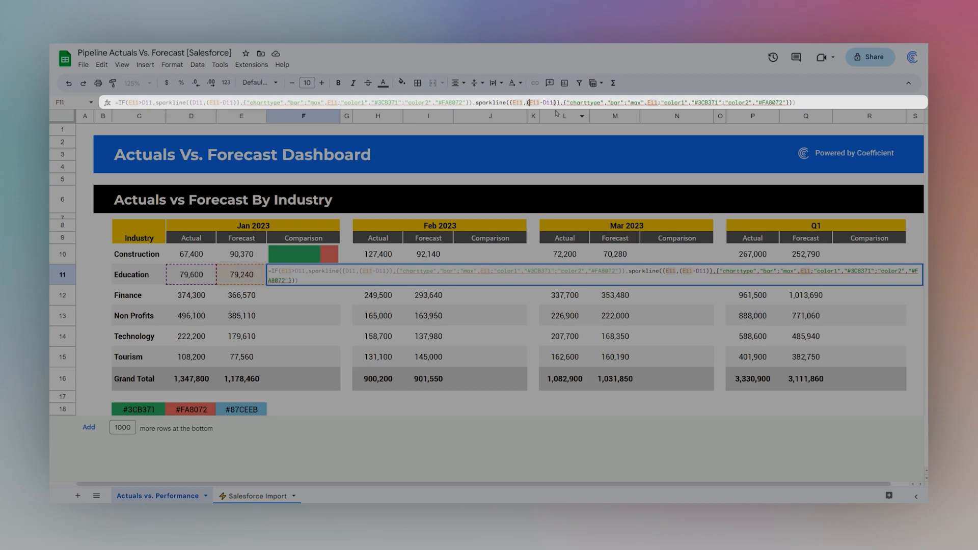
pyautogui.press('Delete')
pyautogui.write('D')
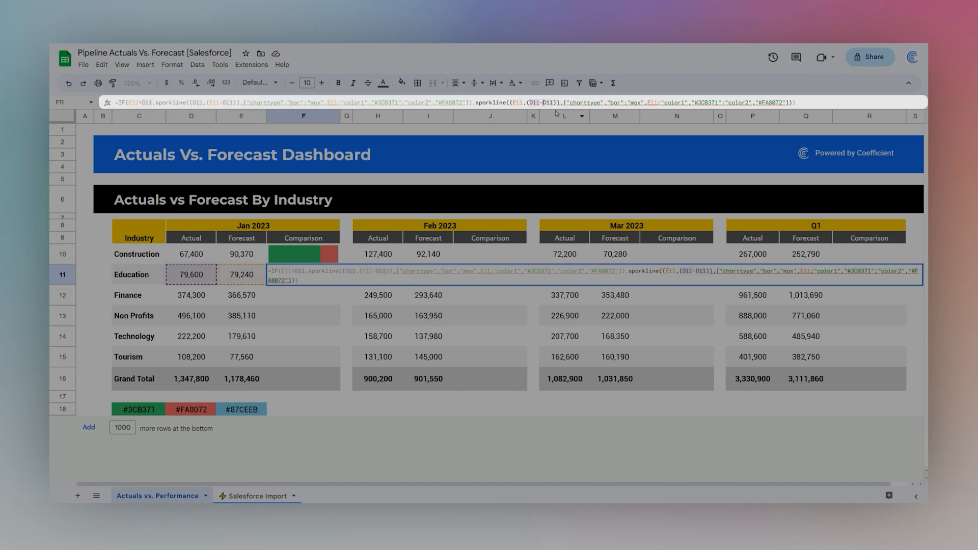
pyautogui.press('Delete')
pyautogui.write('E')
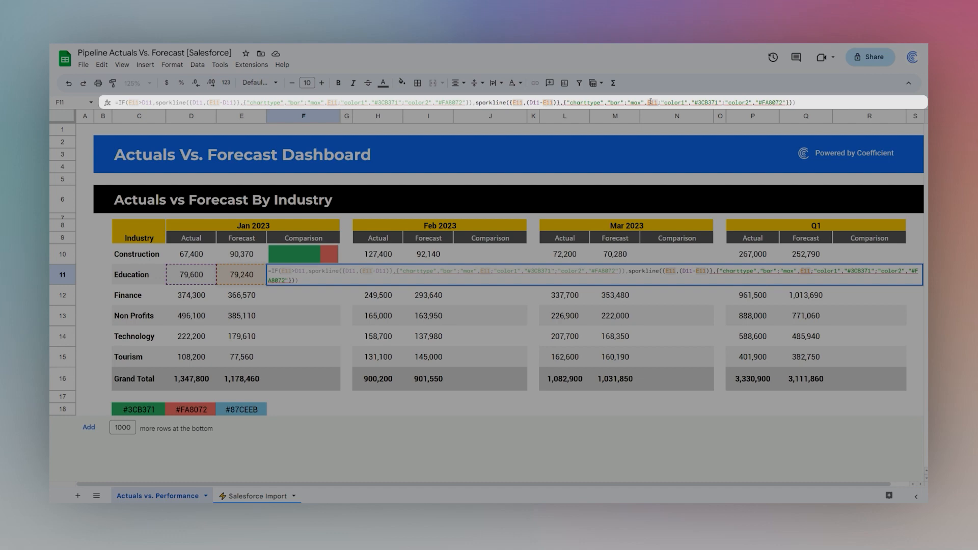
# Step: Set the false-case sparkline's max option in F11 to D11 and enter the formula
pyautogui.click(651, 102)
pyautogui.press('Delete')
pyautogui.write('D')
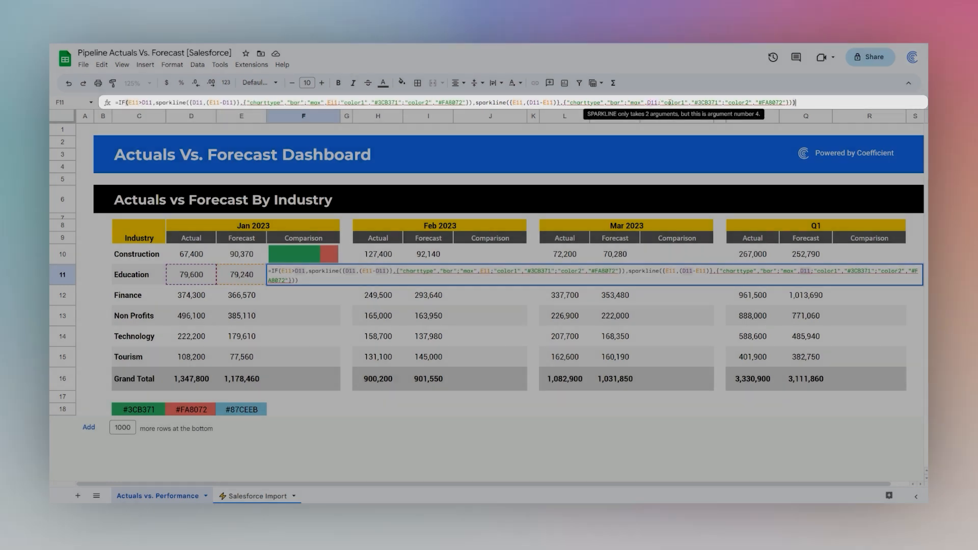
pyautogui.press('Return')
pyautogui.click(316, 281)
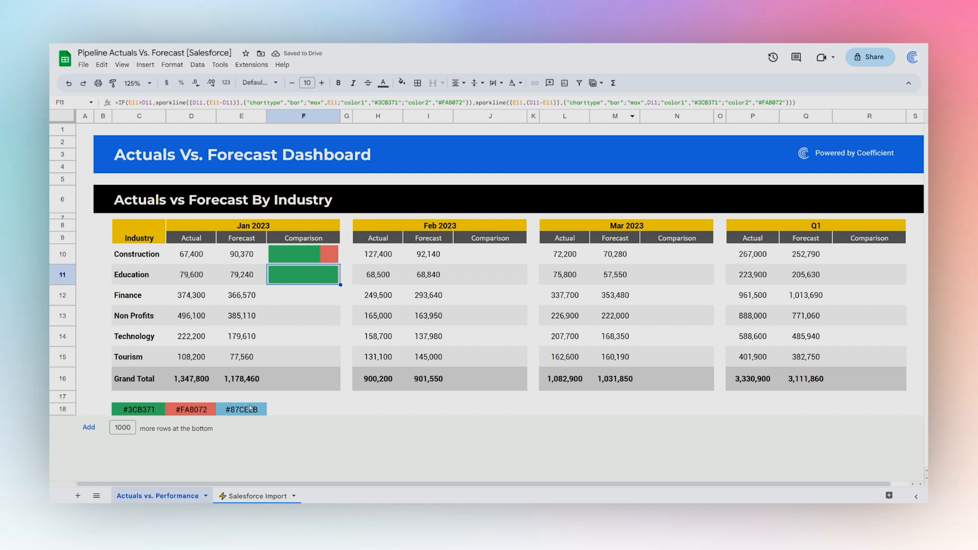
# Step: Replace the false-case color2 value in F11 with the hex code #87CEEB from E18, and enter the formula
pyautogui.click(236, 409)
pyautogui.hotkey('ctrl', 'c')
pyautogui.click(316, 275)
pyautogui.moveTo(759, 105); pyautogui.dragTo(783, 103)
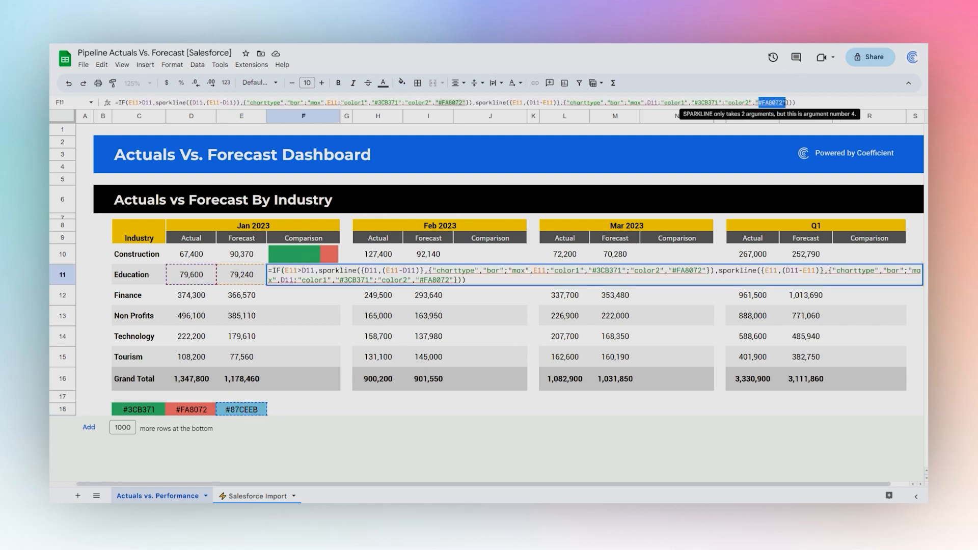
pyautogui.hotkey('ctrl', 'v')
pyautogui.press('Return')
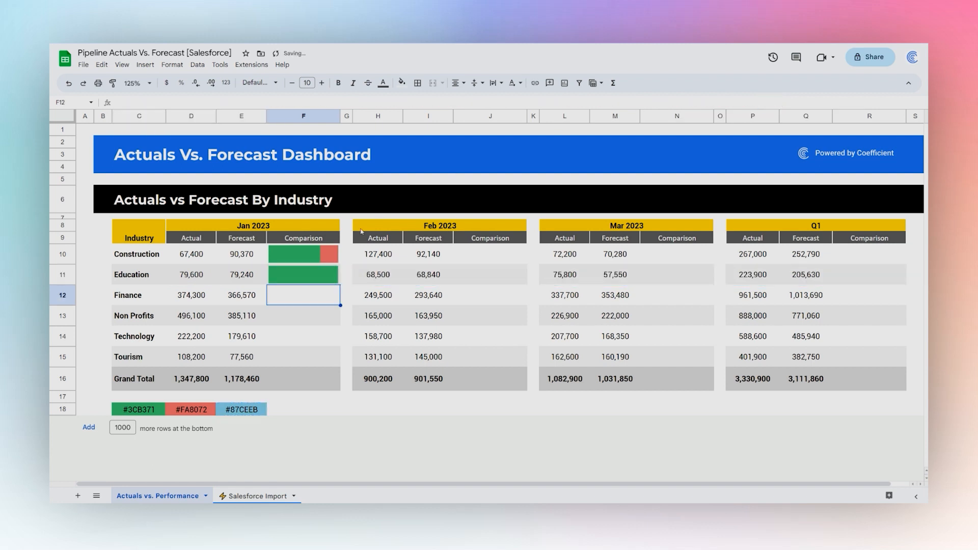
# Step: Copy the completed F11 sparkline formula through the January Comparison column to F16, pasting only the formula to keep the row formatting
pyautogui.click(314, 272)
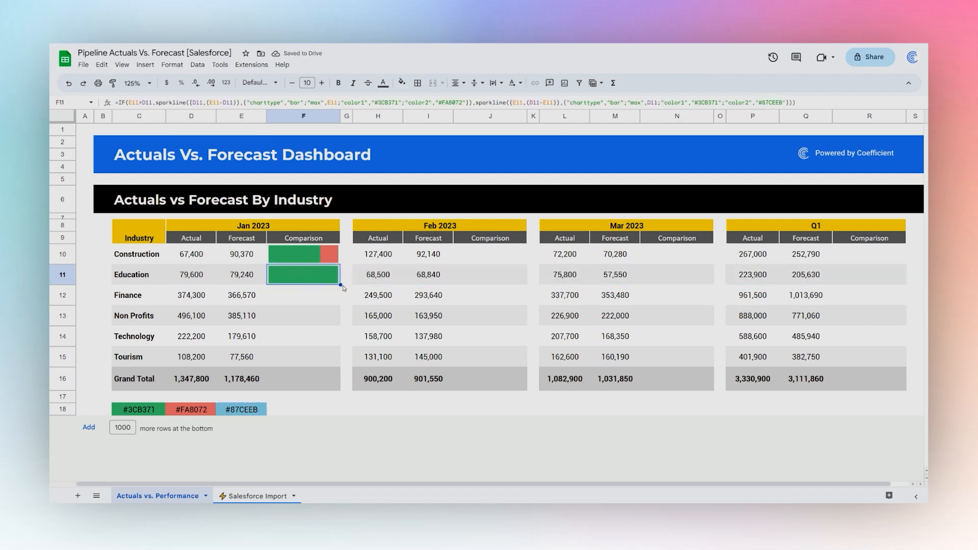
pyautogui.moveTo(340, 285); pyautogui.dragTo(339, 326)
pyautogui.click(319, 294)
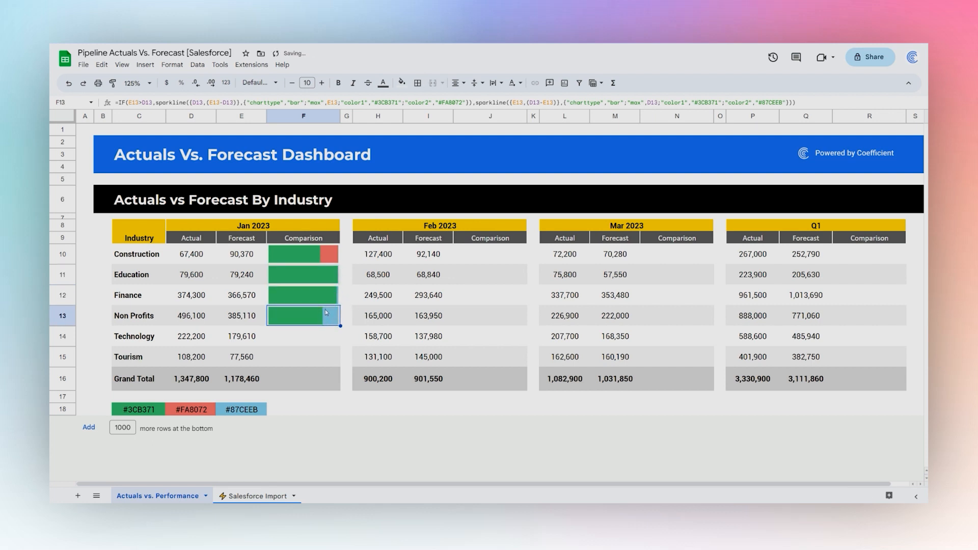
pyautogui.click(328, 279)
pyautogui.moveTo(340, 284); pyautogui.dragTo(308, 374)
pyautogui.click(330, 256)
pyautogui.rightClick(308, 374)
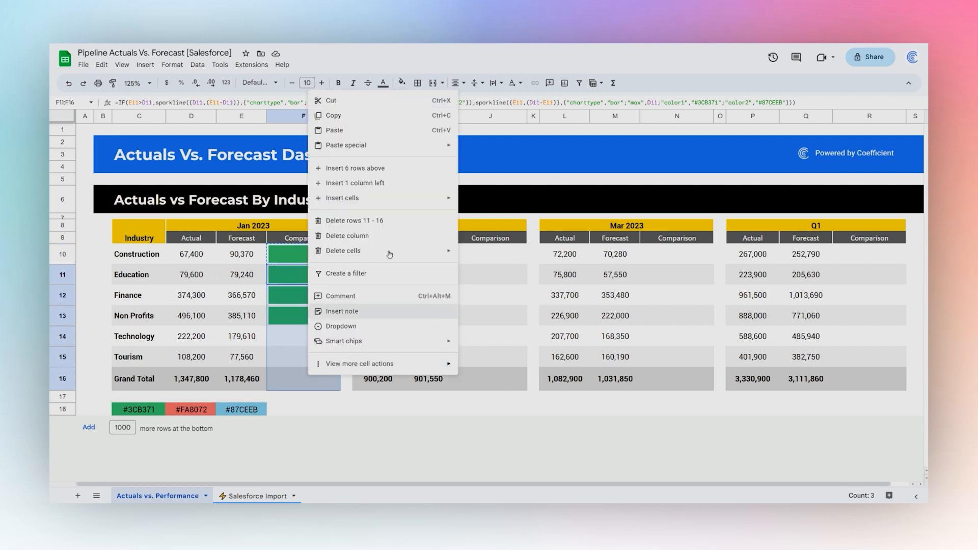
pyautogui.moveTo(392, 144)
pyautogui.click(490, 176)
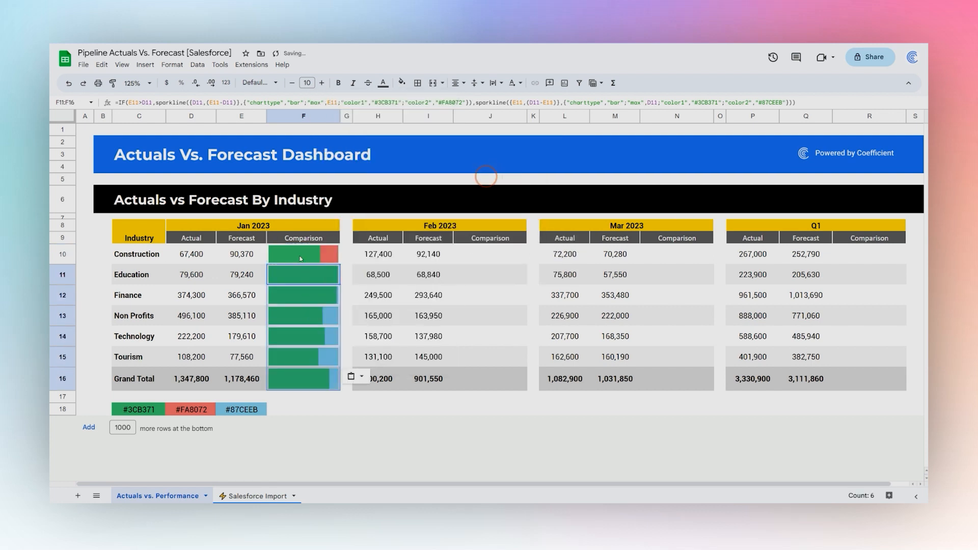
# Step: Copy the F10:F16 comparison bars into the Feb, Mar and Q1 Comparison columns, rows 10 to 16
pyautogui.moveTo(304, 259); pyautogui.dragTo(307, 377)
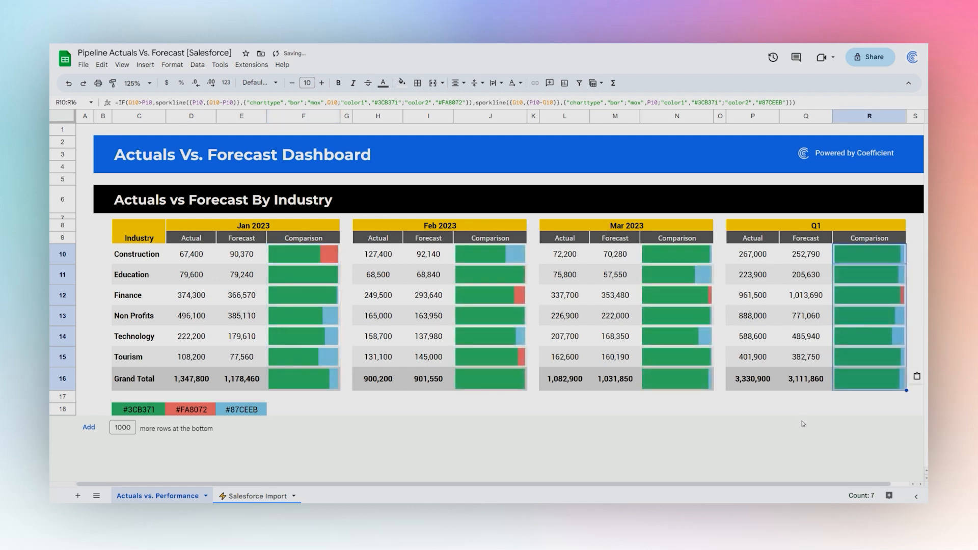
pyautogui.click(801, 411)
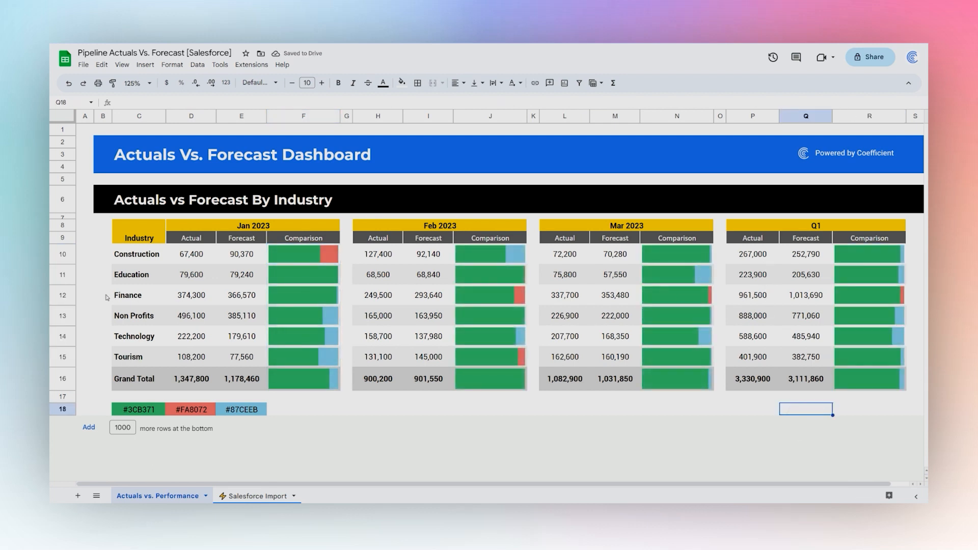
# Step: Examine the Finance row's comparison bars across January, February, March and Q1
pyautogui.click(69, 298)
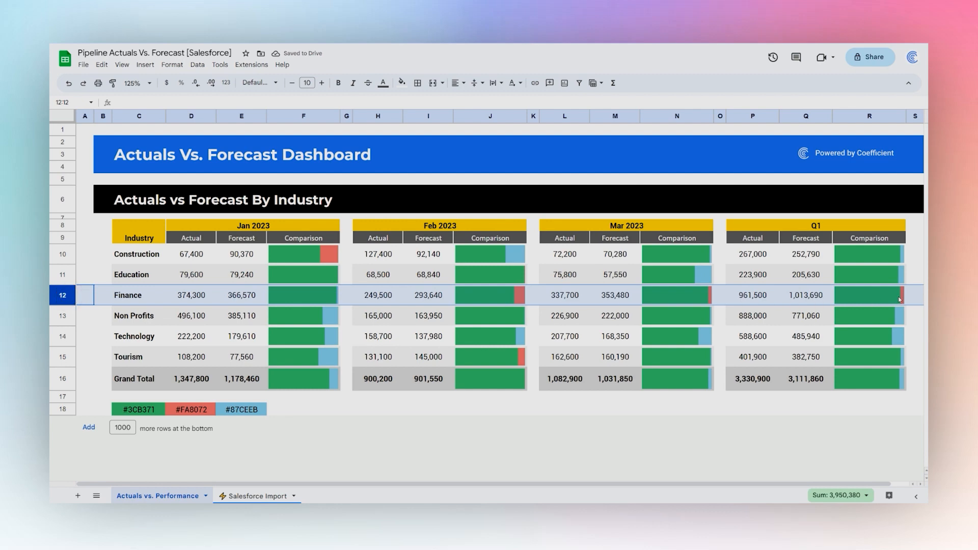
pyautogui.click(289, 295)
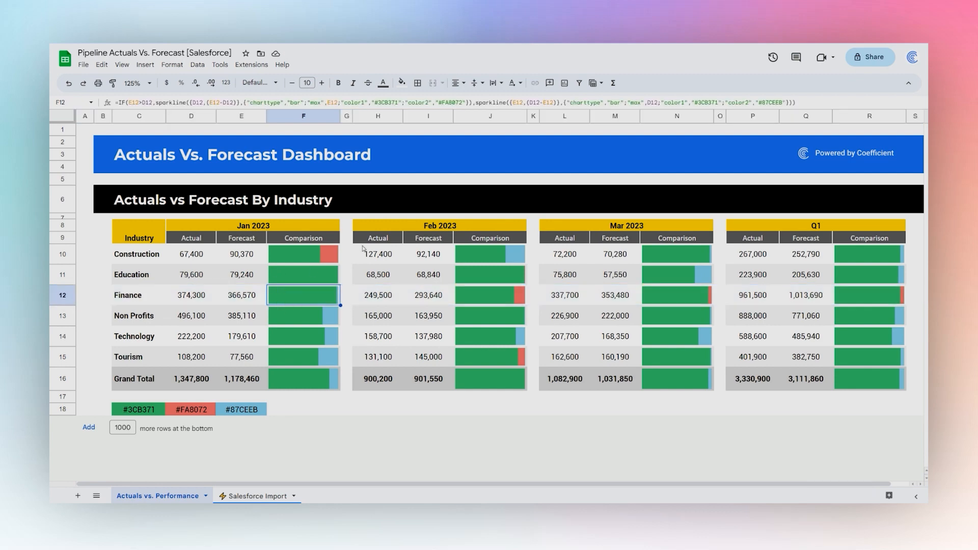
pyautogui.moveTo(401, 298); pyautogui.dragTo(669, 300)
pyautogui.click(894, 300)
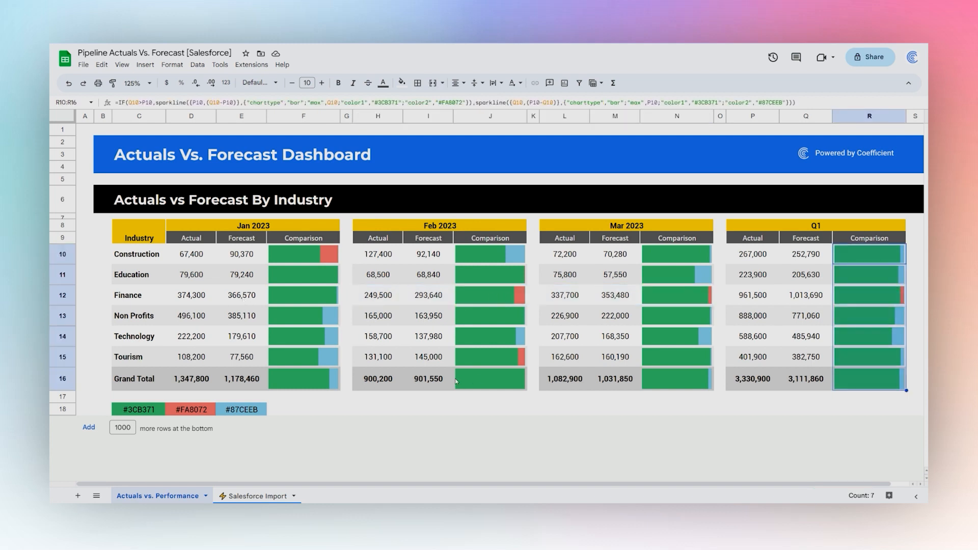
pyautogui.click(390, 411)
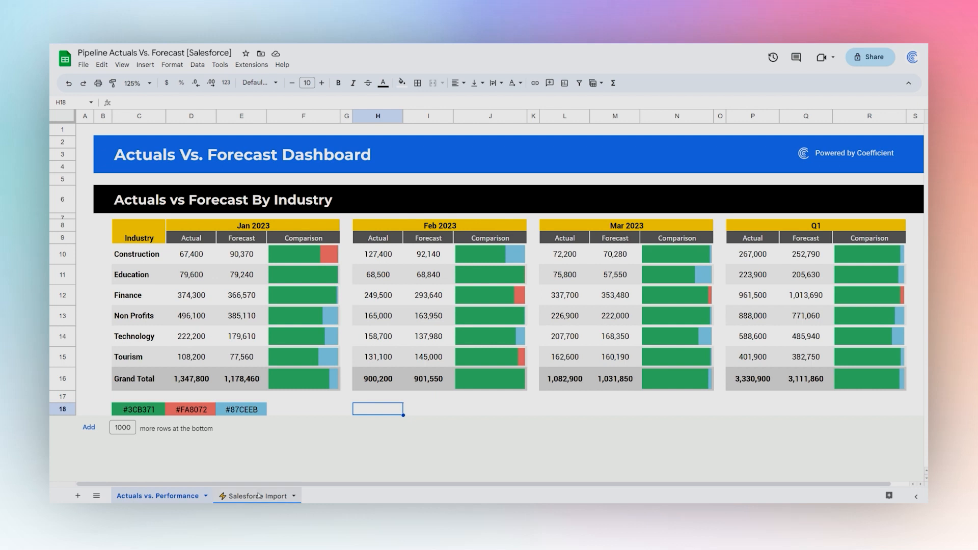